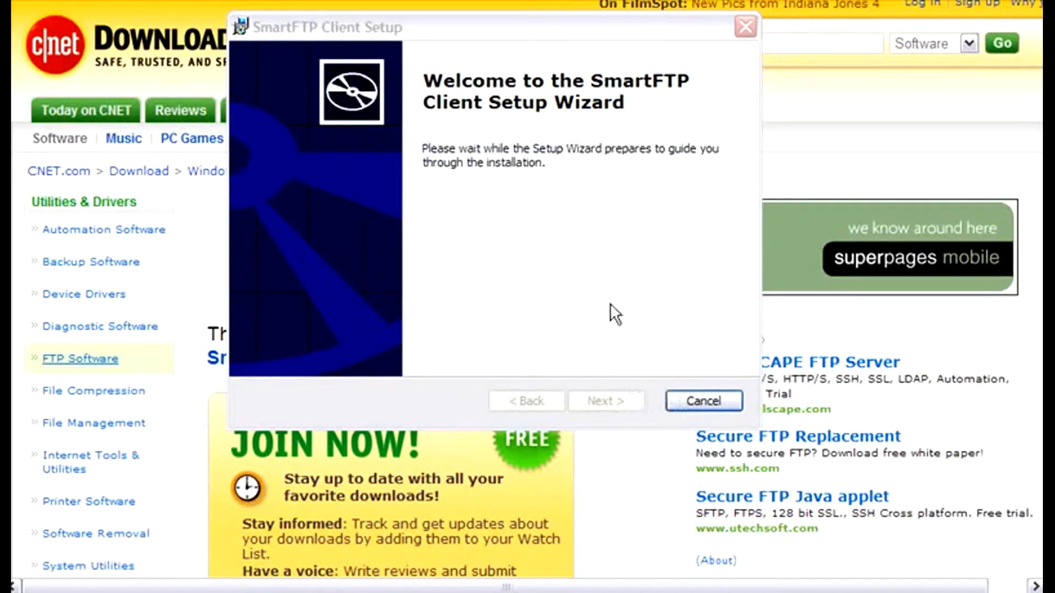
- Complete the SmartFTP Client setup wizard with the client set to launch, and dismiss the license reminder
left_click(601, 395)
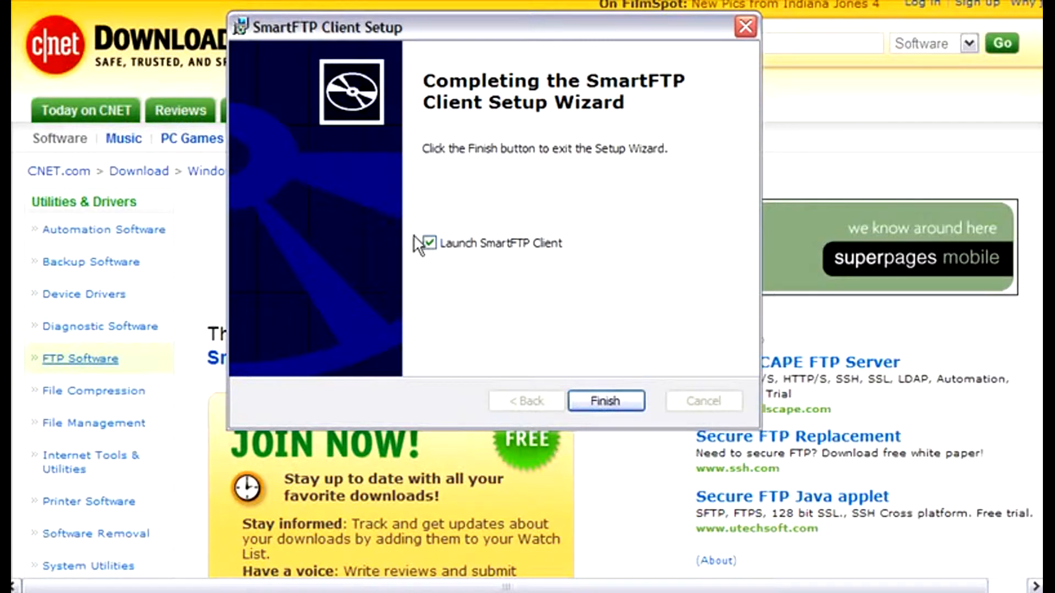
left_click(609, 399)
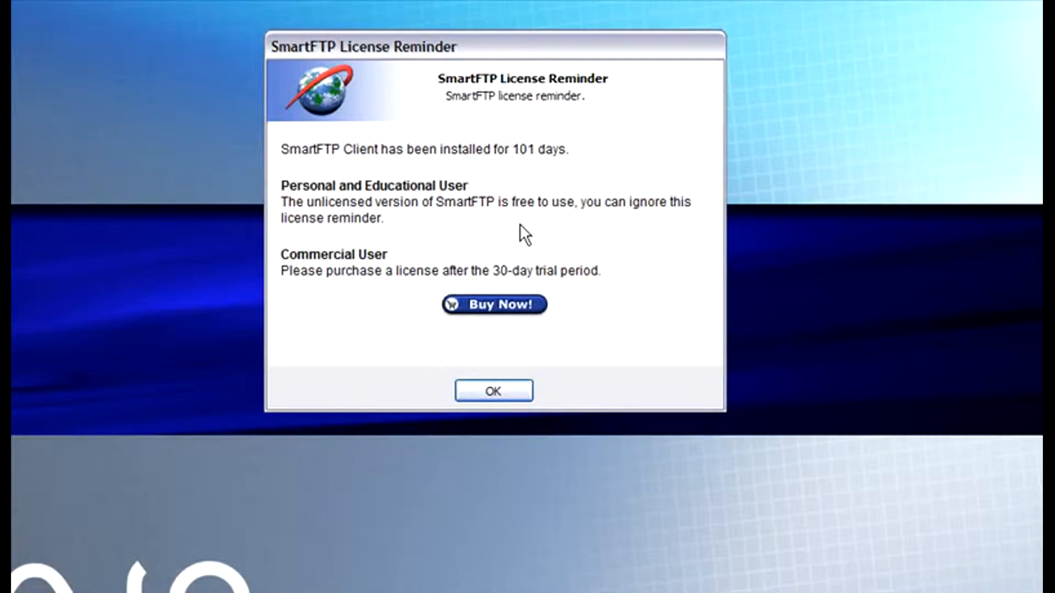
left_click(495, 389)
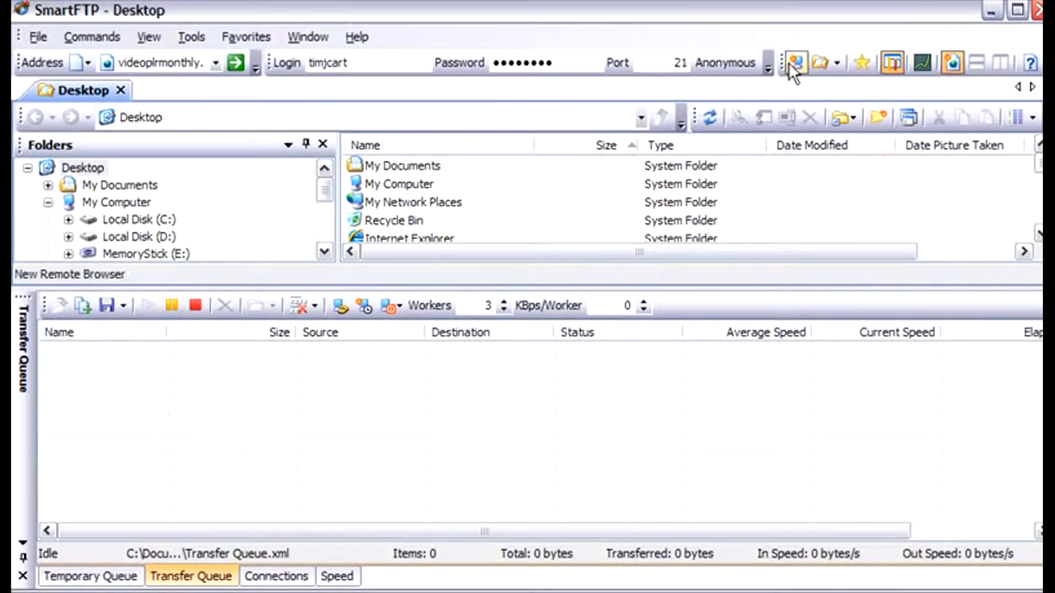
- Start a new remote browser connection with yourbestonlineinfo.com as the host, leaving the optional path empty
left_click(30, 37)
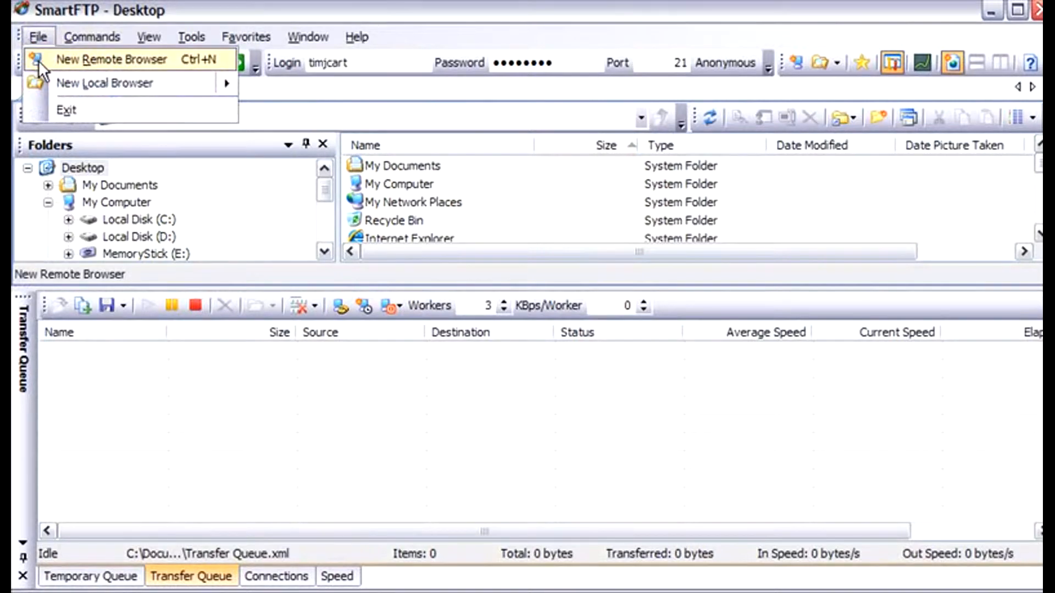
left_click(38, 61)
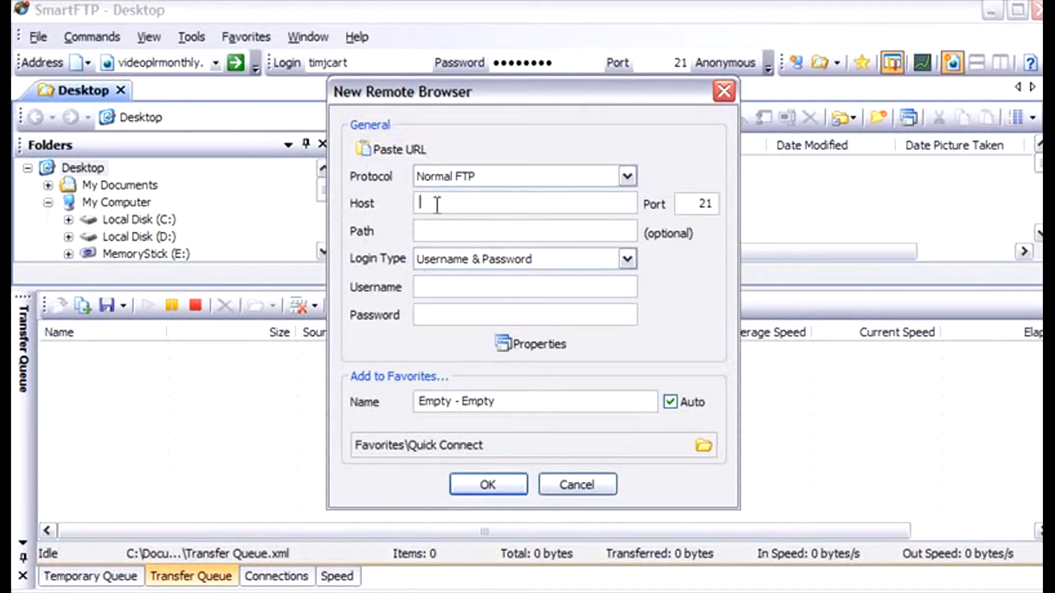
type("you")
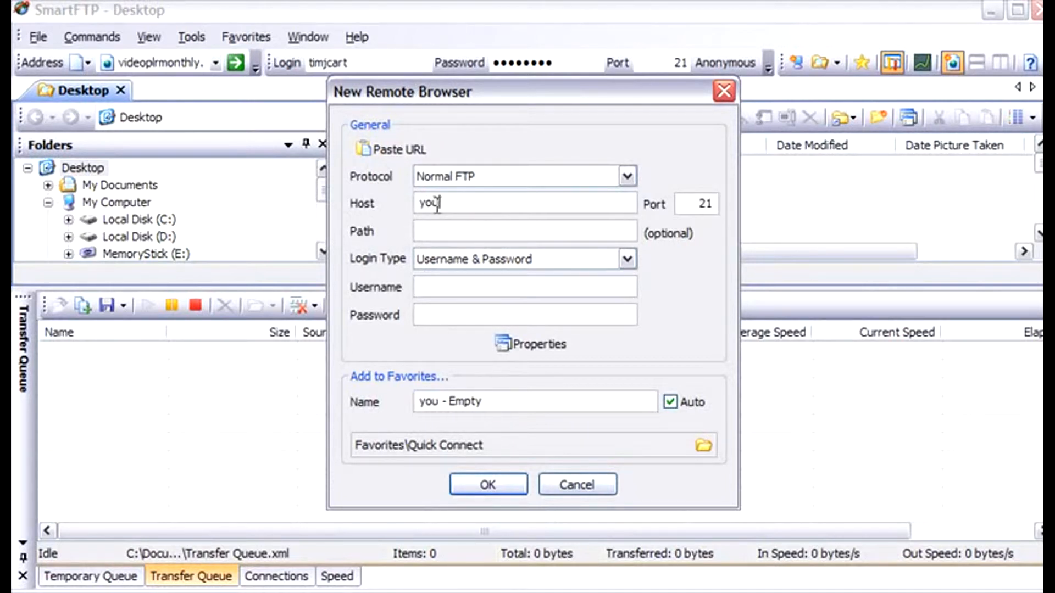
type("rbest")
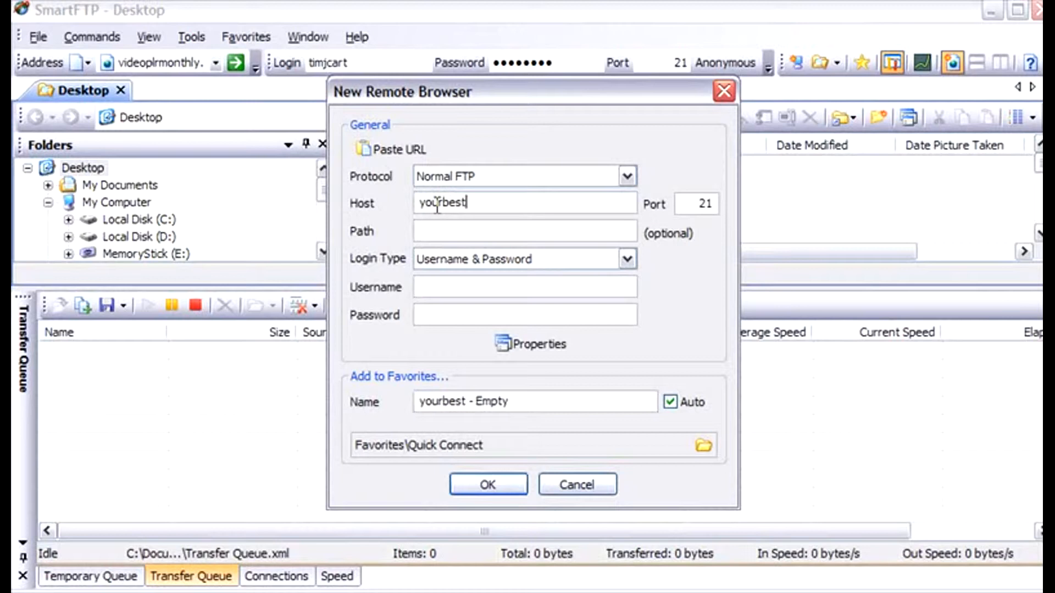
type("onlineinfo.com")
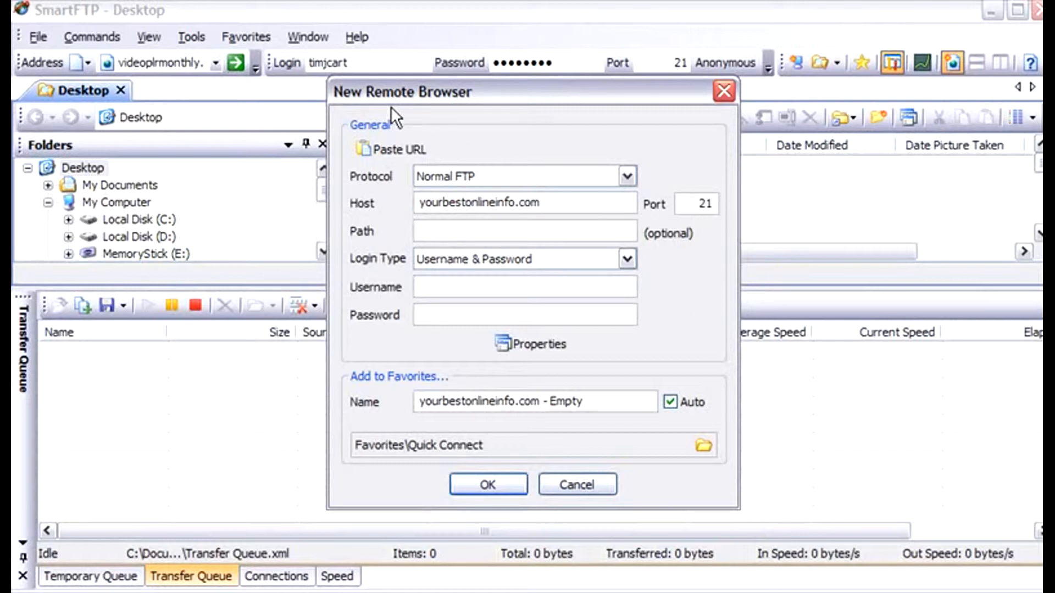
left_click(445, 222)
- Keep the Username & Password login type, enter the account's username and password, and connect to the server
left_click(626, 259)
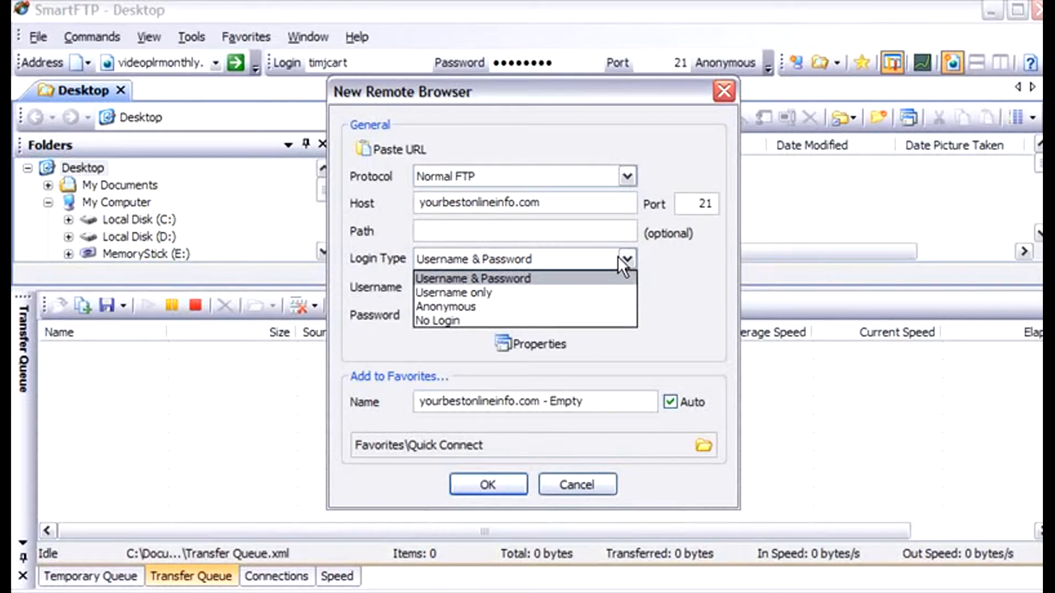
left_click(620, 259)
left_click(465, 295)
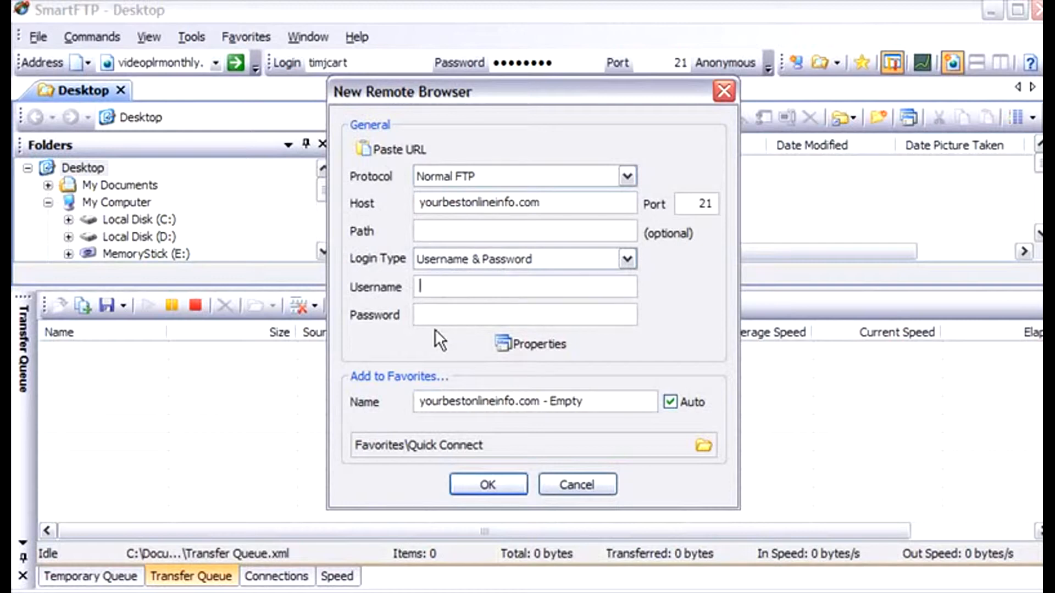
type("yourbest")
key("Tab")
type("********")
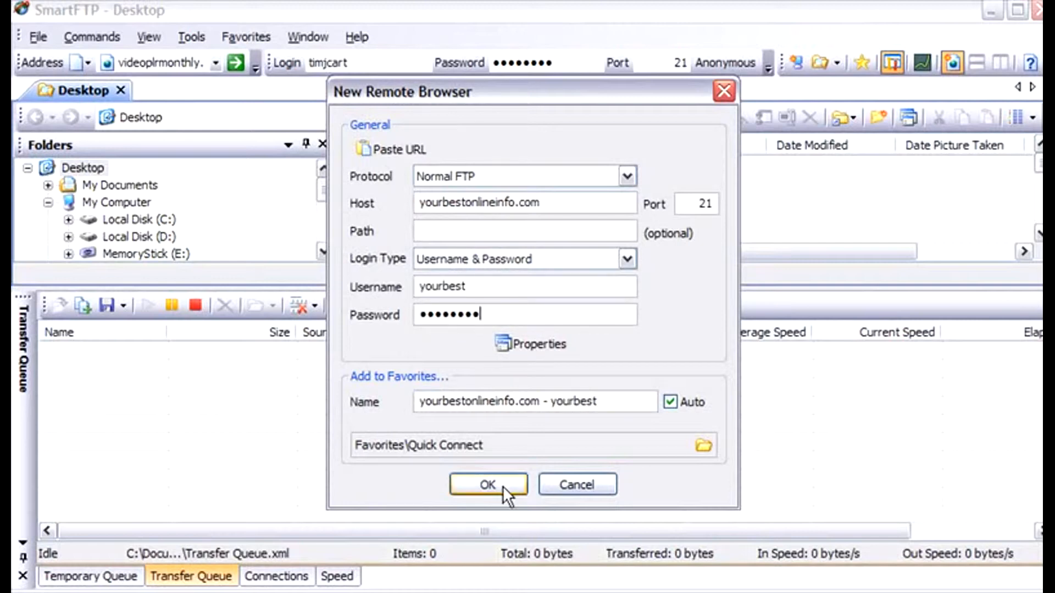
left_click(488, 485)
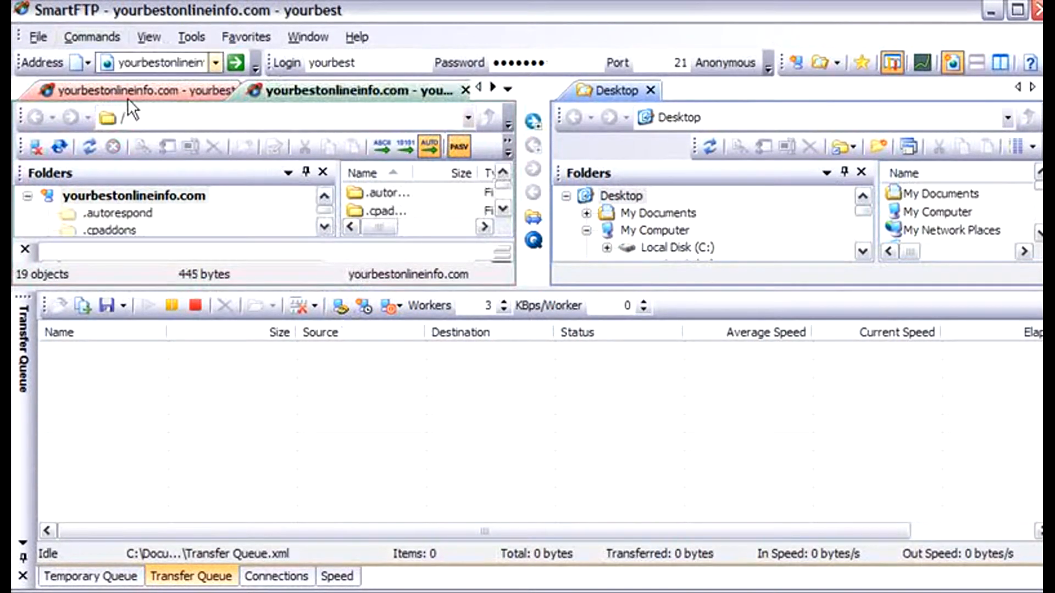
- Select My Computer in the local browser and display the Temporary Queue
left_click(890, 212)
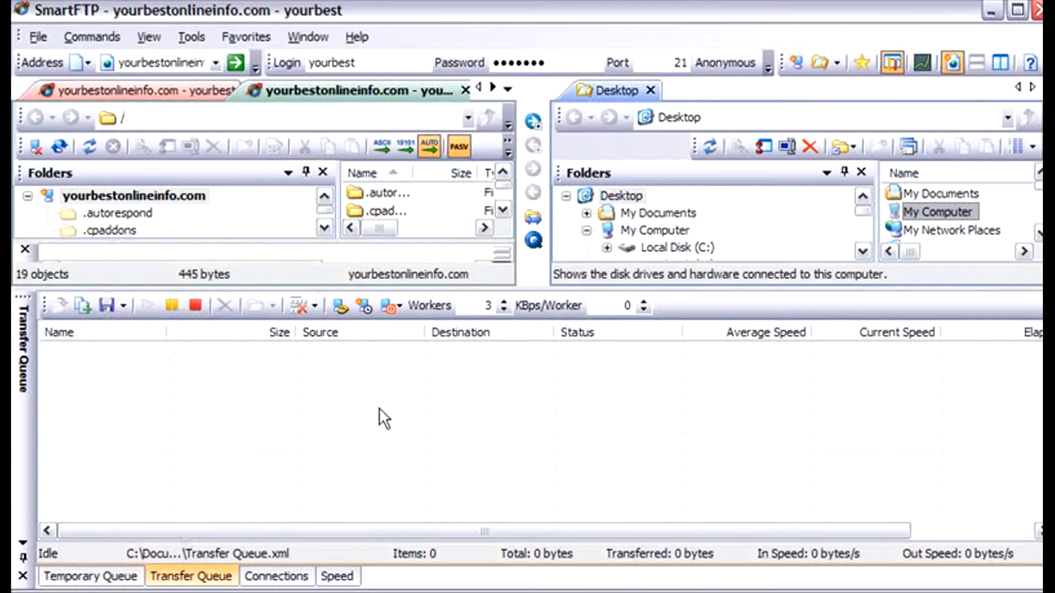
left_click(188, 371)
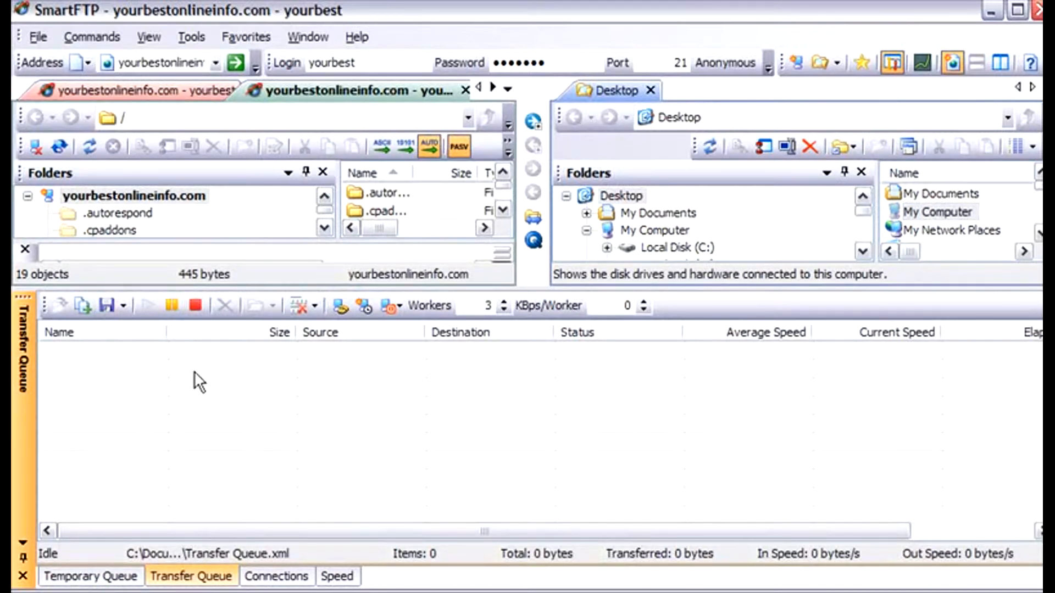
left_click(60, 571)
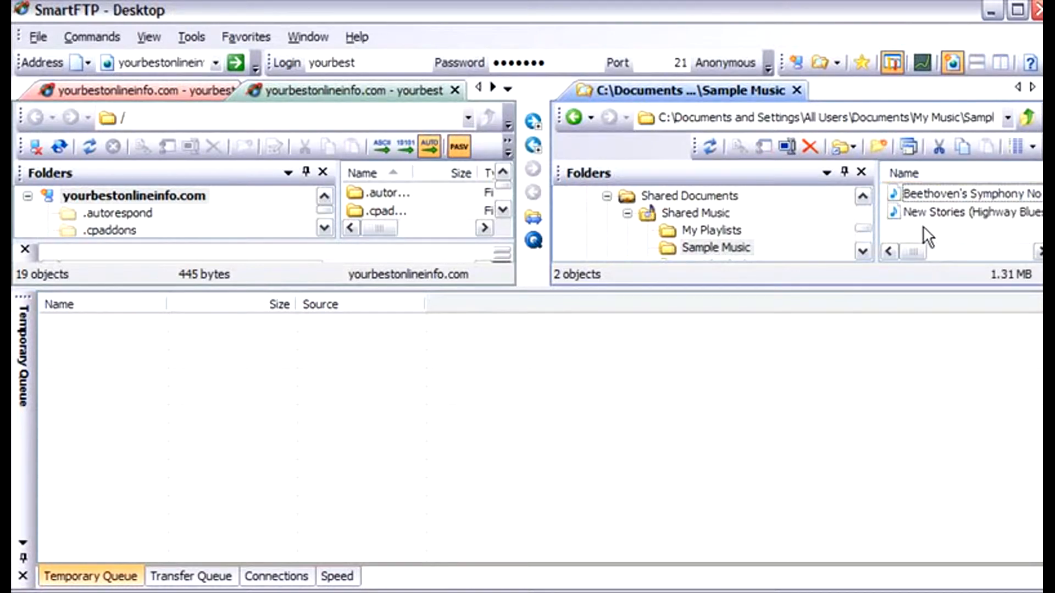
- Add the Beethoven's Symphony and New Stories (Highway Blues) files from the local Sample Music folder to the Temporary Queue
left_click(953, 213)
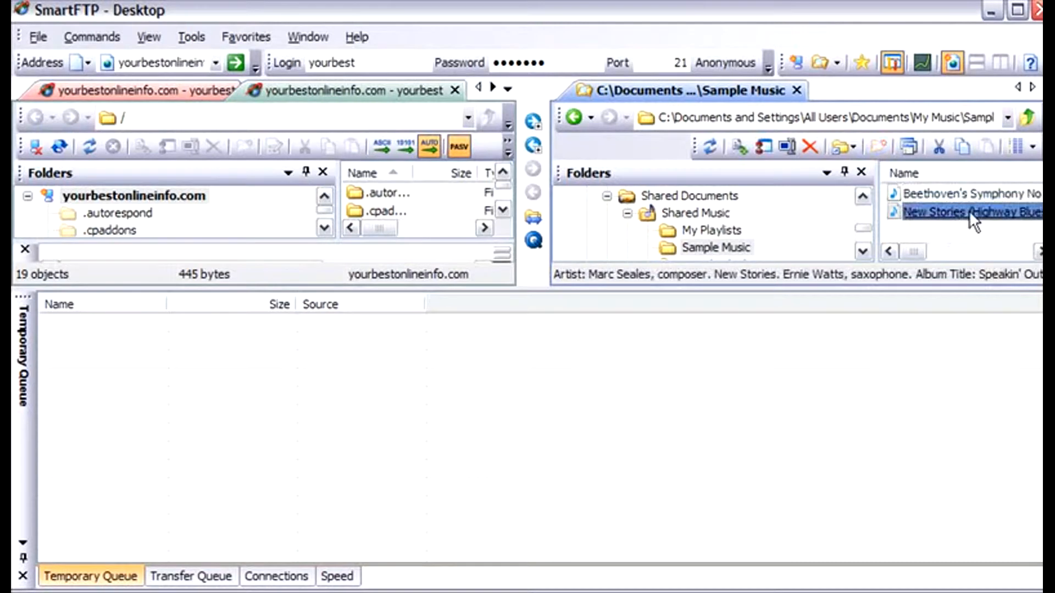
left_click(940, 229)
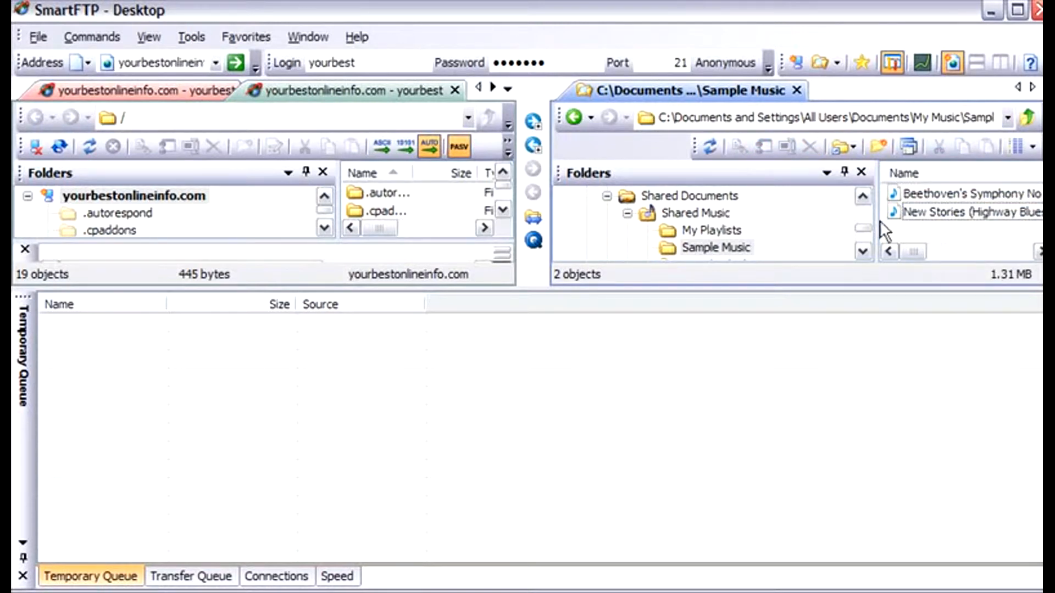
left_click(939, 195)
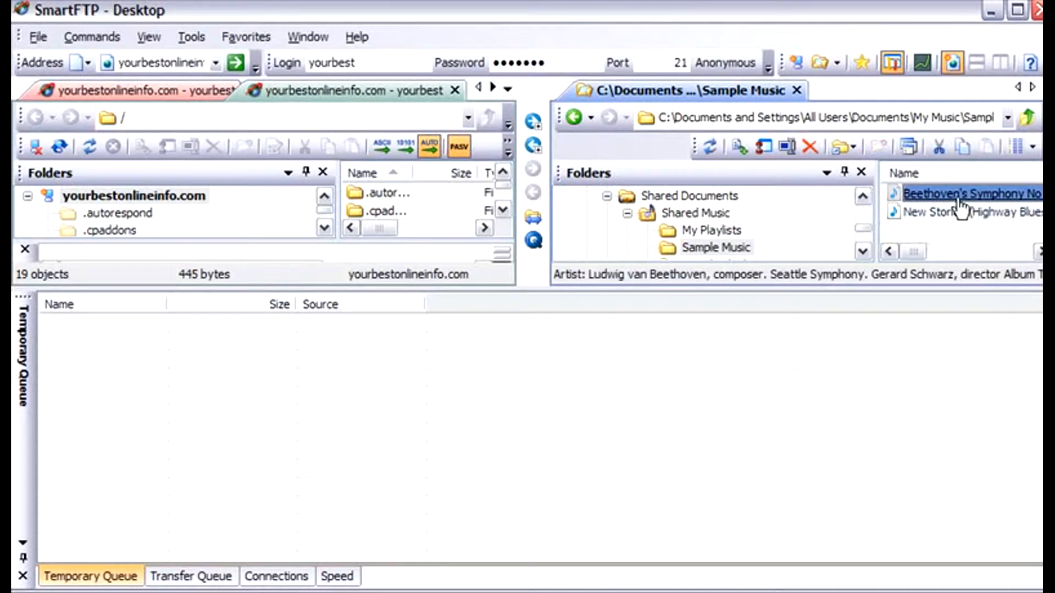
double_click(962, 199)
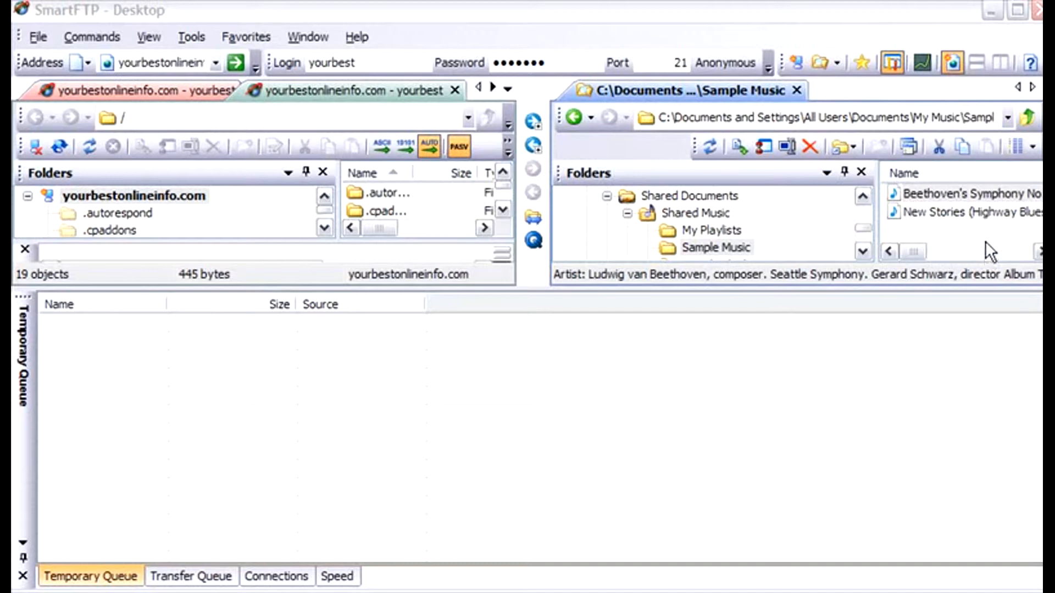
left_click_drag(987, 199, 694, 433)
left_click_drag(136, 438, 136, 438)
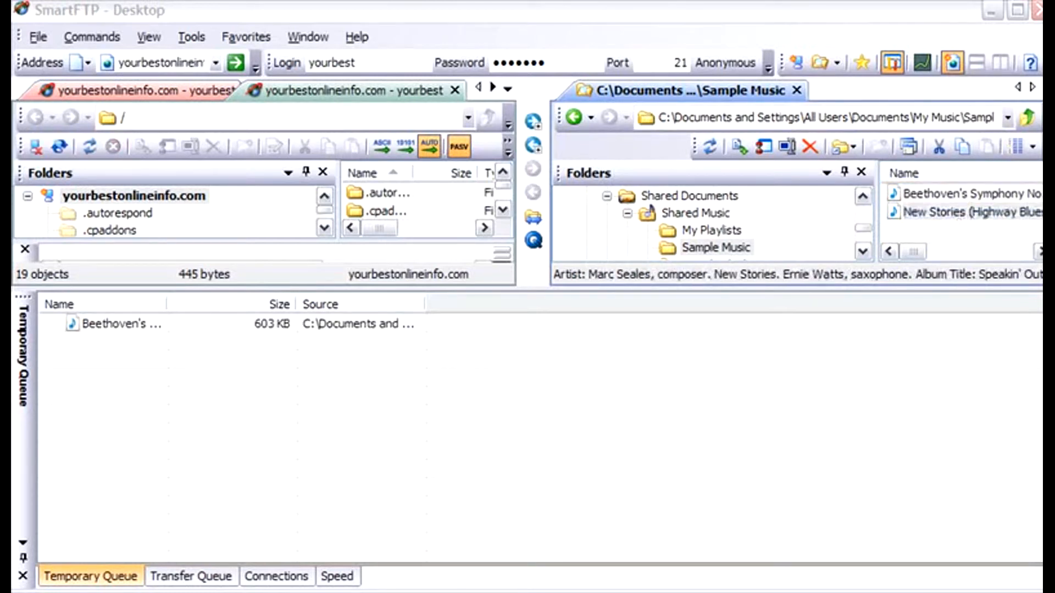
left_click_drag(945, 212, 167, 500)
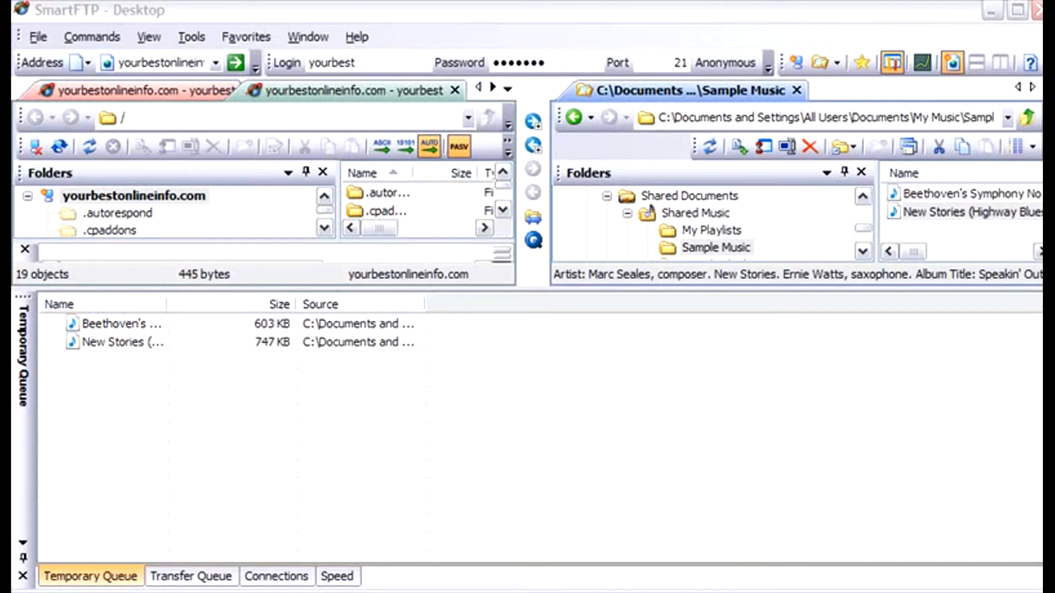
- Open the public_html folder on the remote server
left_click(218, 200)
scroll(217, 200, "down", 2)
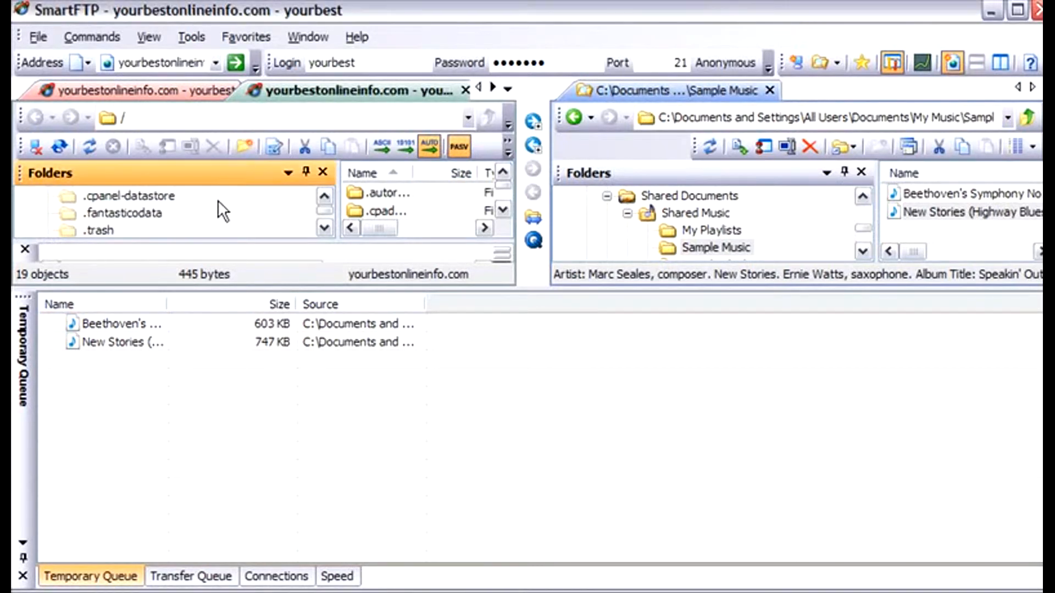
scroll(218, 200, "down", 3)
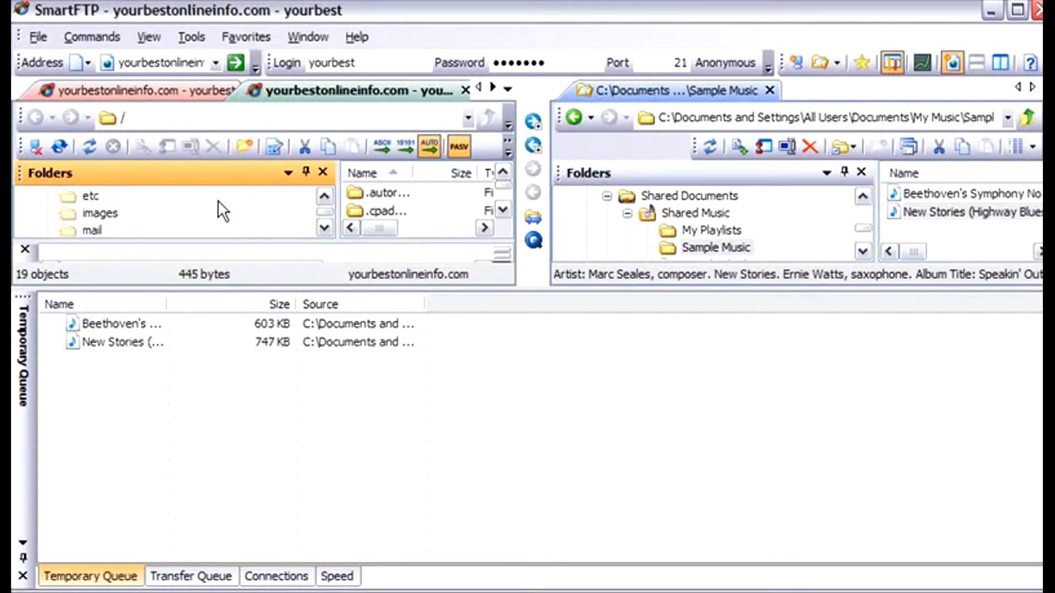
scroll(218, 200, "down", 1)
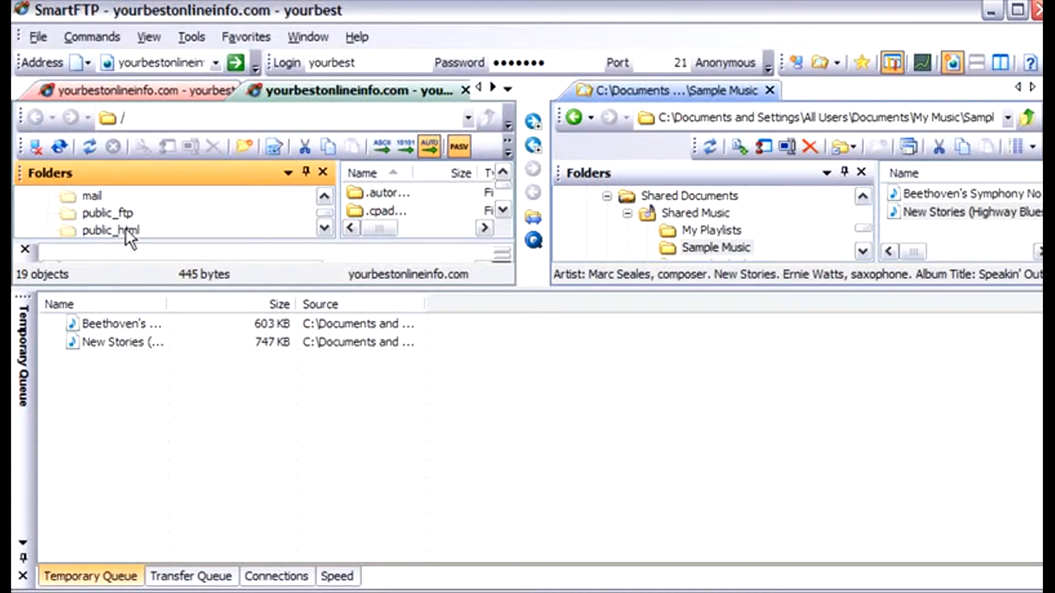
scroll(164, 217, "down", 1)
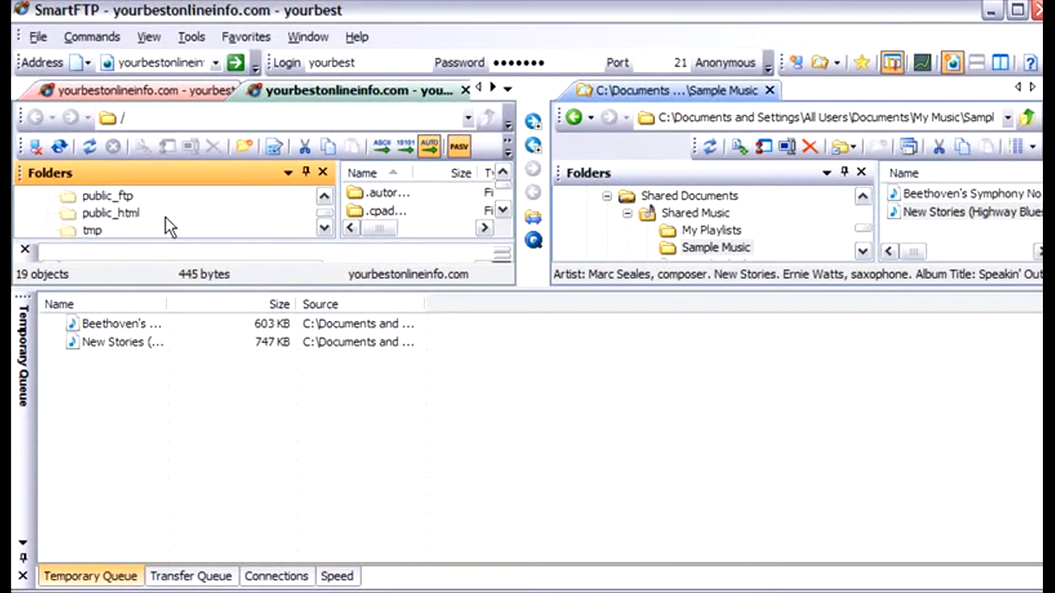
left_click(133, 213)
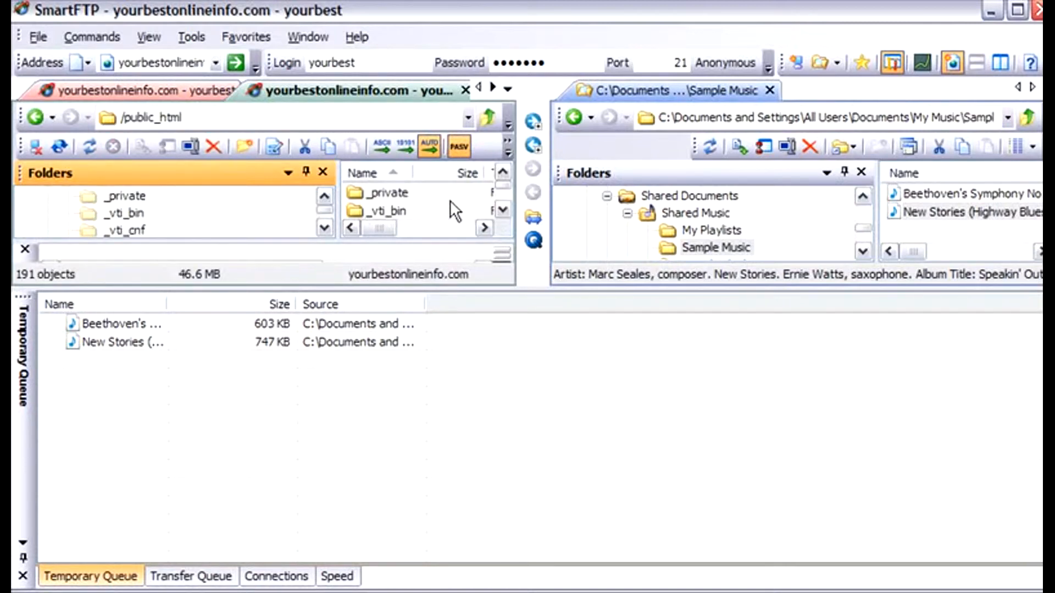
- Look through the folders listed inside the remote public_html directory
left_click(503, 211)
left_click(503, 210)
left_click(503, 210)
left_click(428, 202)
scroll(428, 202, "down", 3)
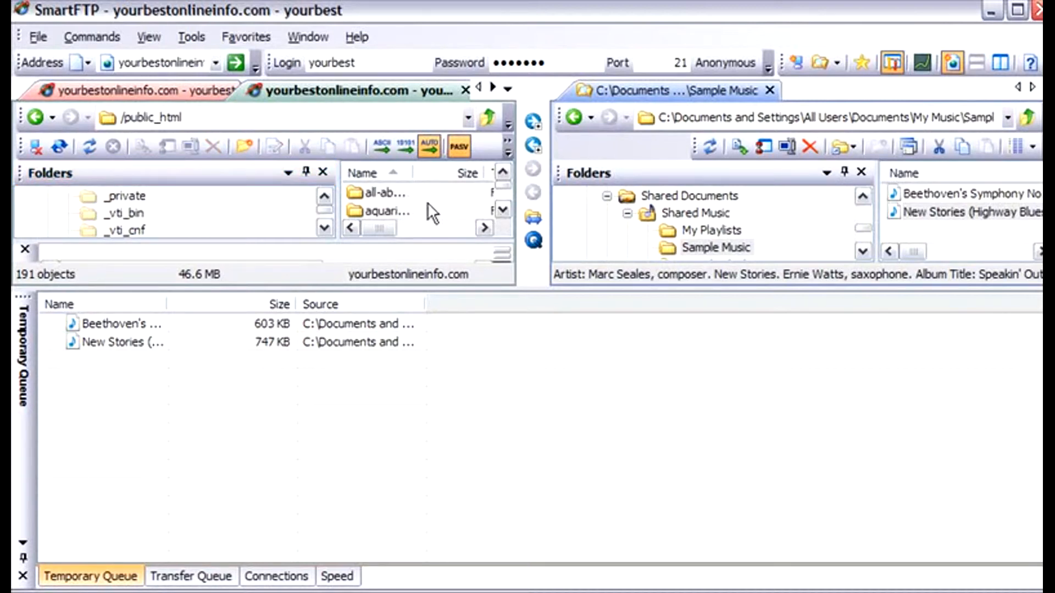
scroll(428, 202, "down", 3)
scroll(431, 203, "up", 4)
scroll(436, 202, "up", 3)
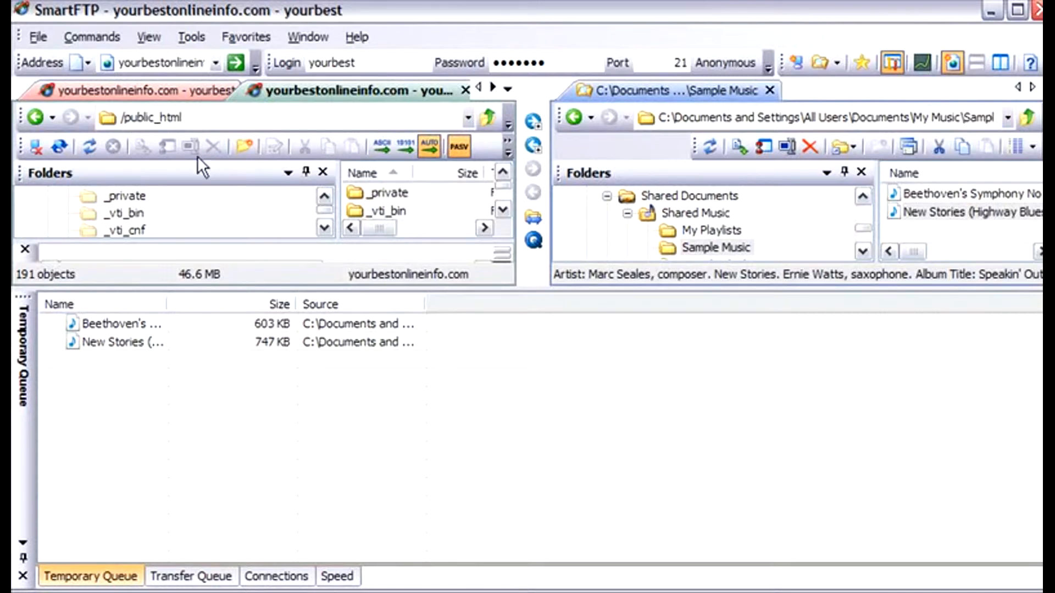
- Create a new folder inside the remote public_html directory and try to name it music
left_click(241, 144)
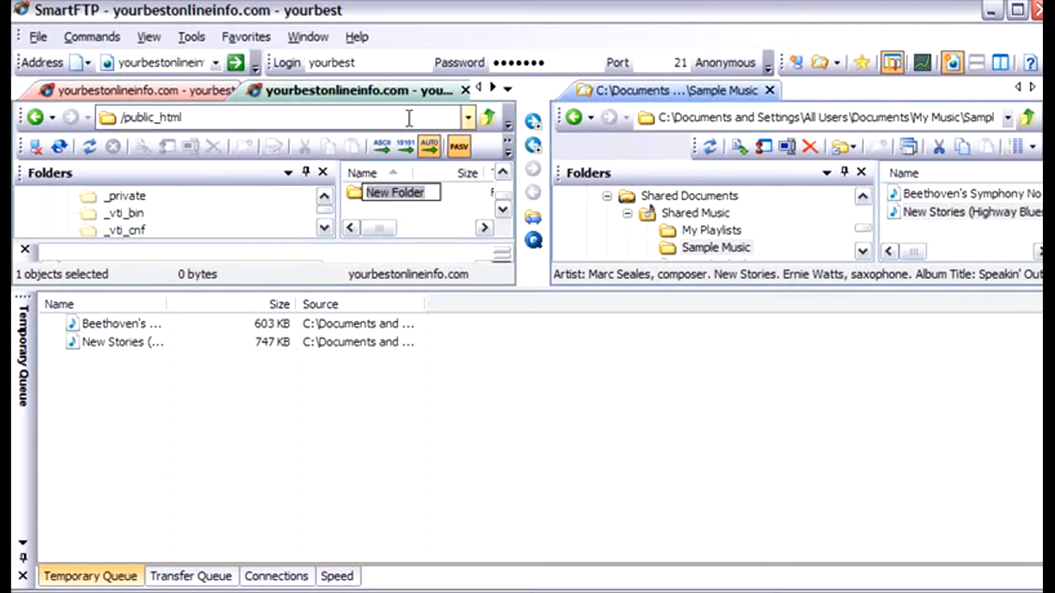
type("m")
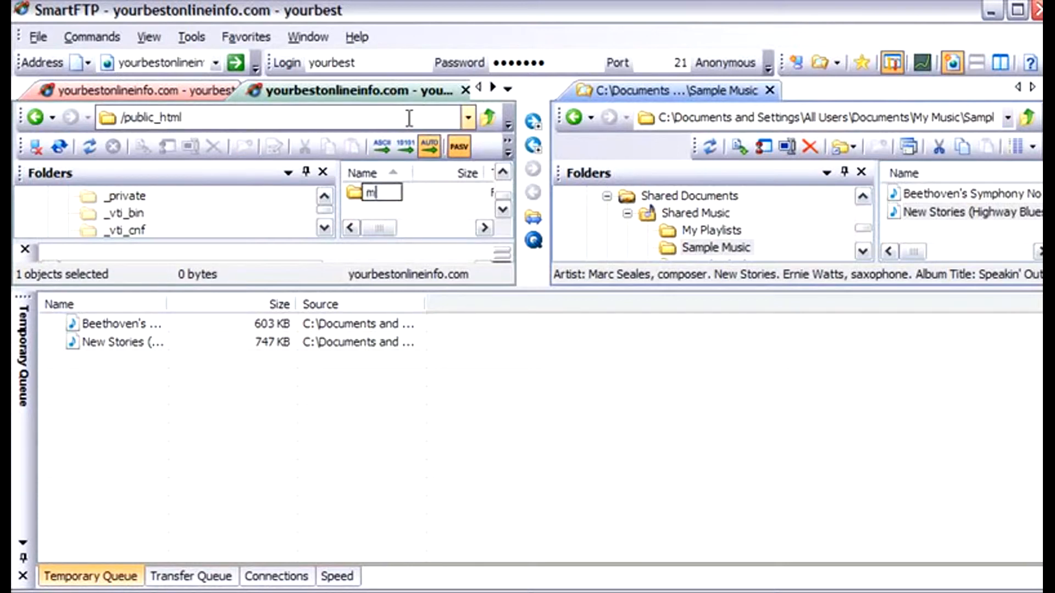
type("usic")
key("Return")
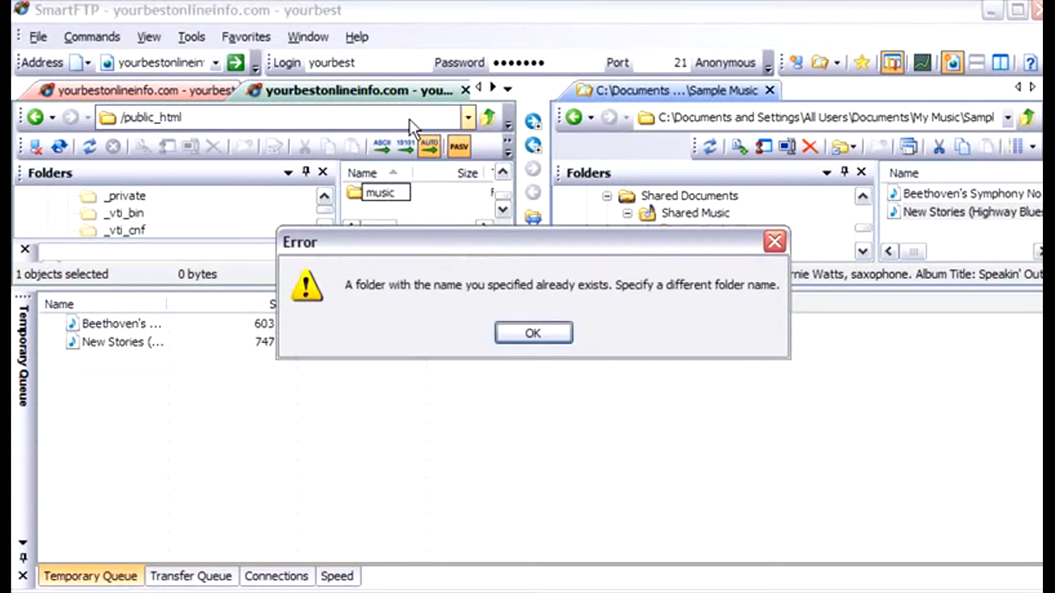
left_click(533, 330)
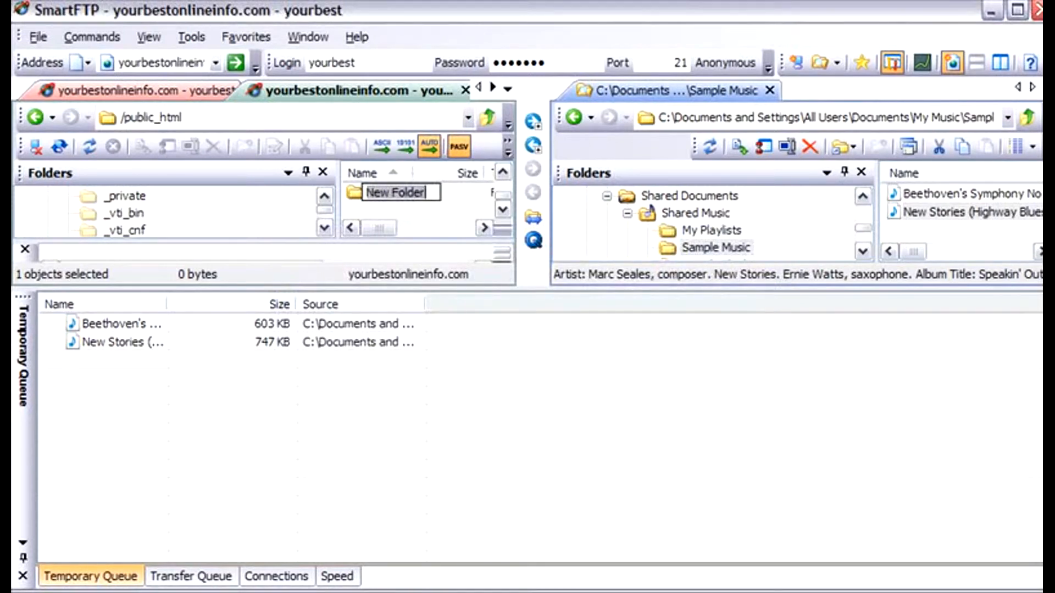
- Name the new remote folder musictest
type("music")
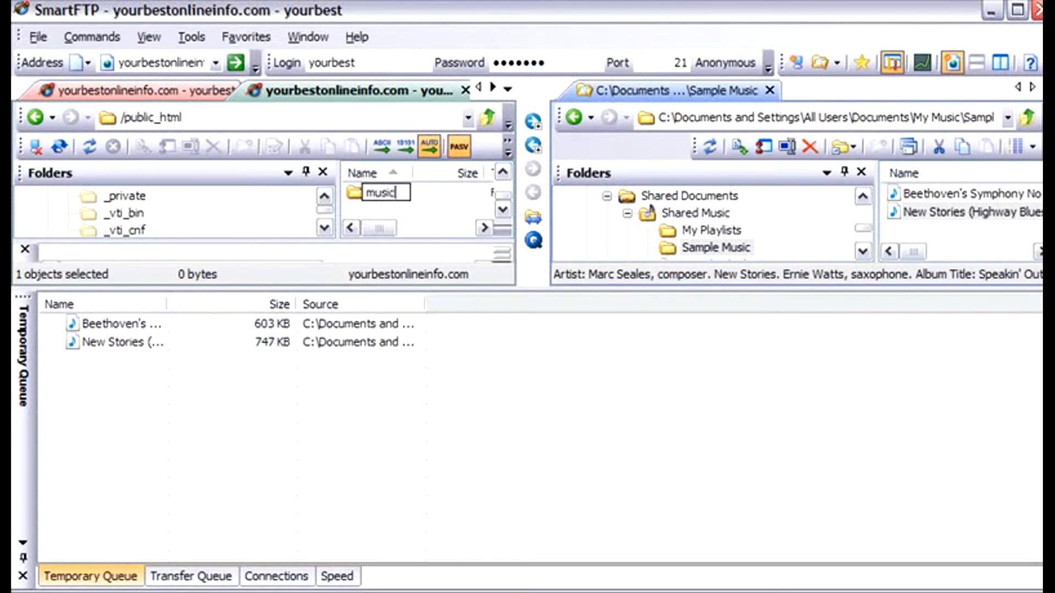
type("test")
key("Return")
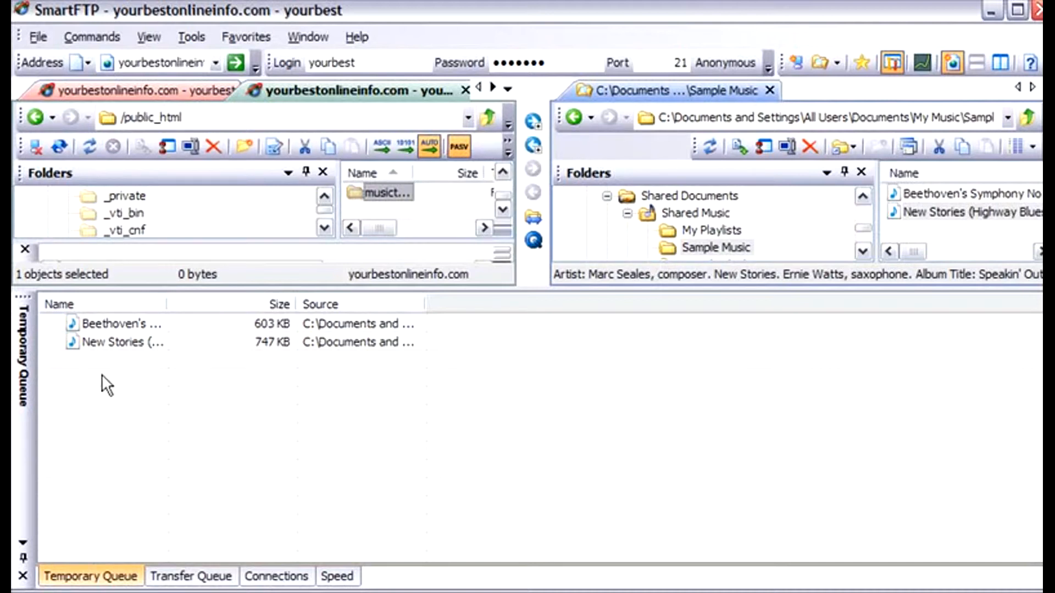
- Open the remote musictest folder and upload both queued music files, Beethoven's Symphony and New Stories, into it
double_click(391, 192)
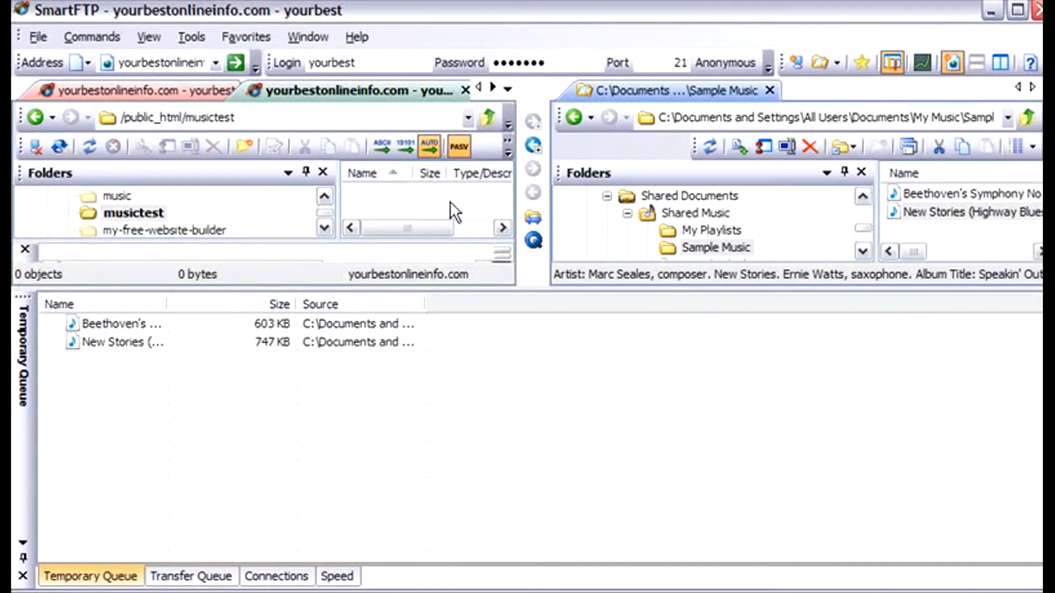
left_click(147, 326)
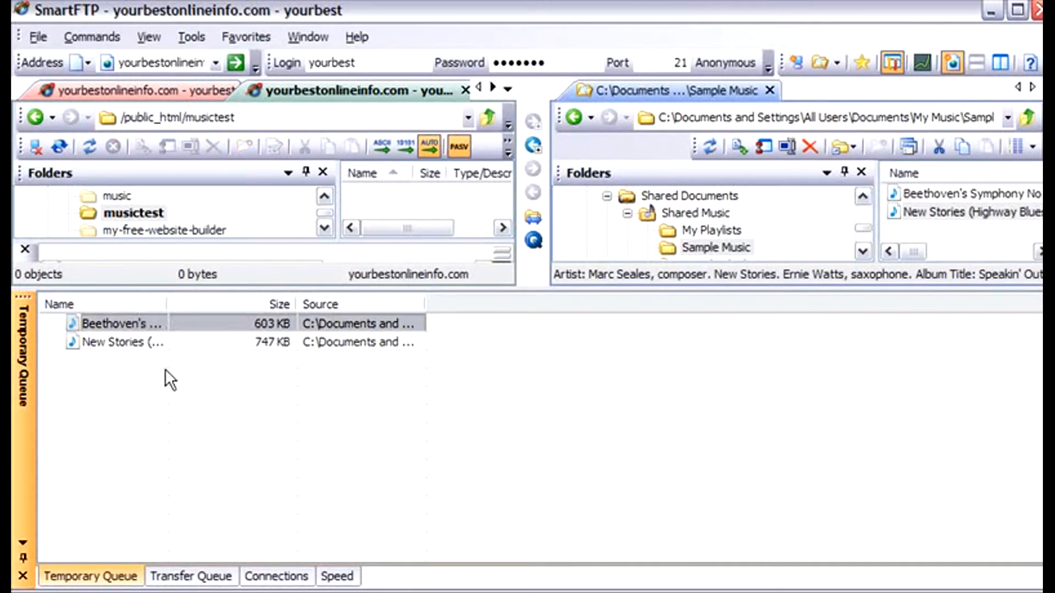
left_click(141, 343, "shift")
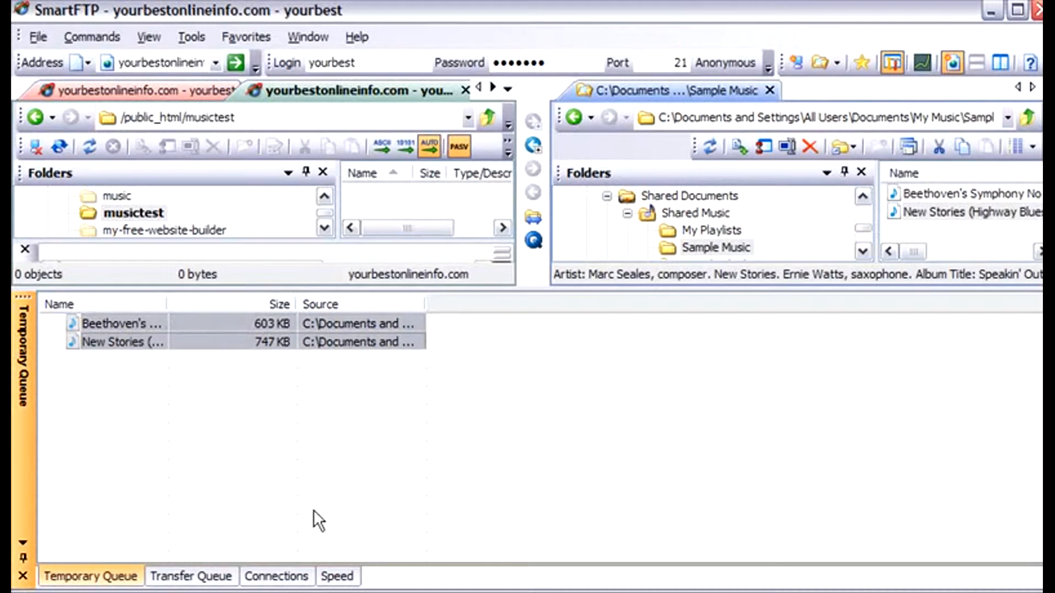
left_click_drag(153, 337, 370, 195)
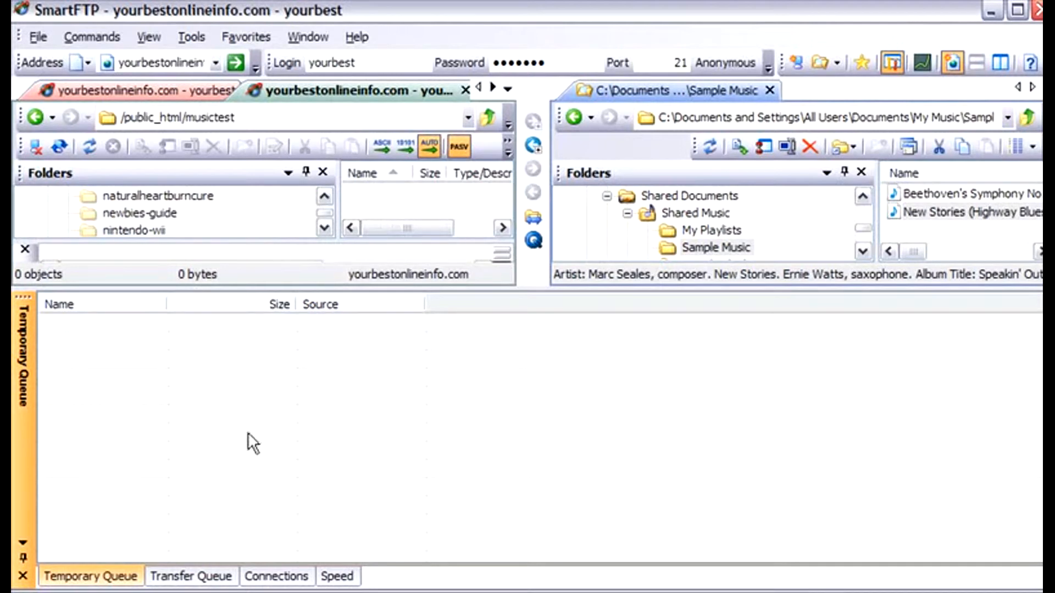
- Check the progress of both uploads in the transfer queue, and refresh the remote musictest folder listing
left_click(168, 577)
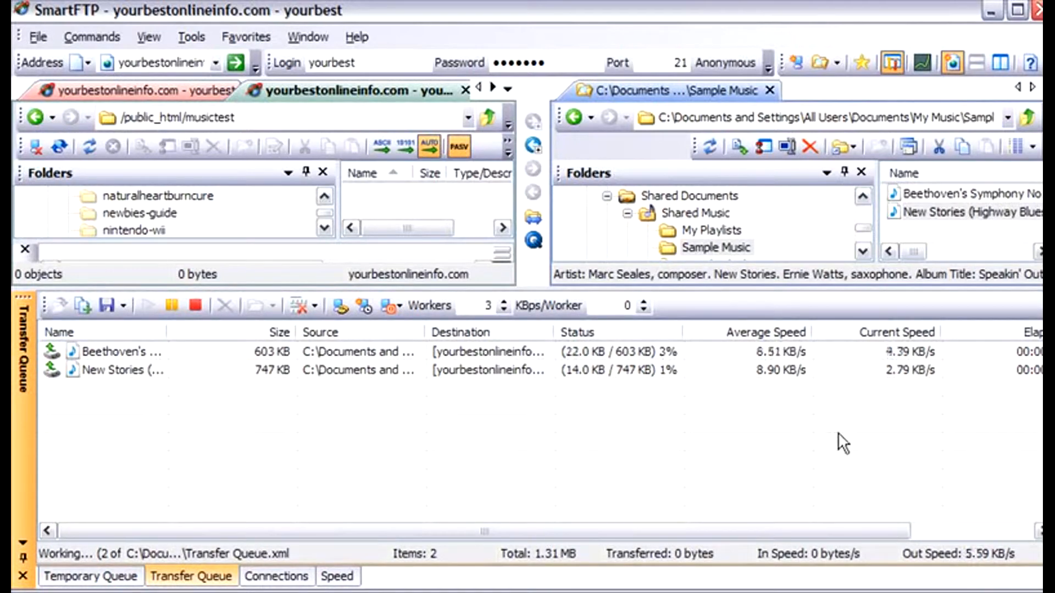
left_click_drag(874, 532, 1022, 533)
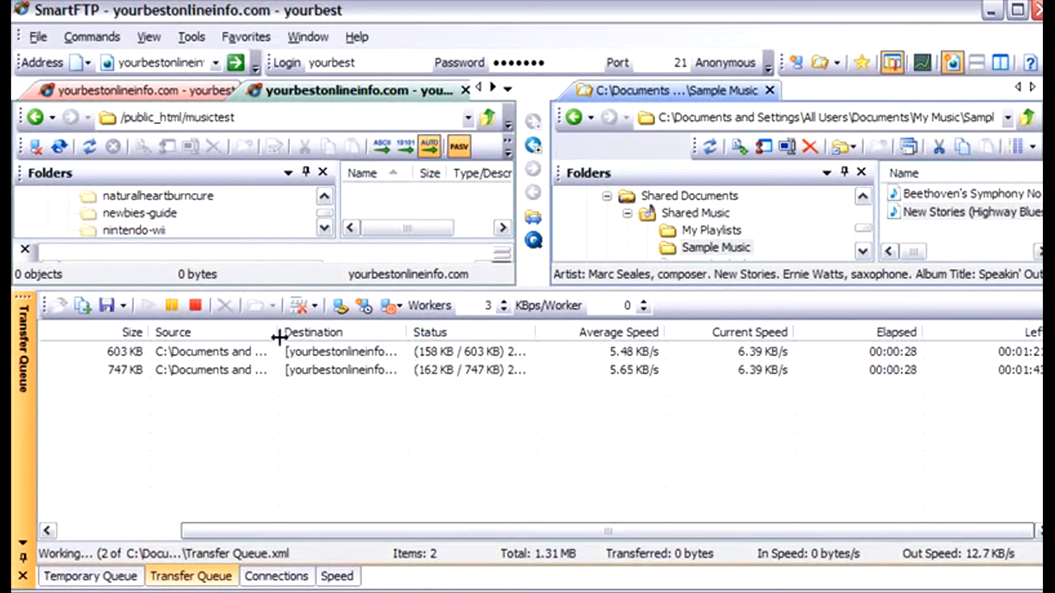
left_click_drag(402, 525, 153, 517)
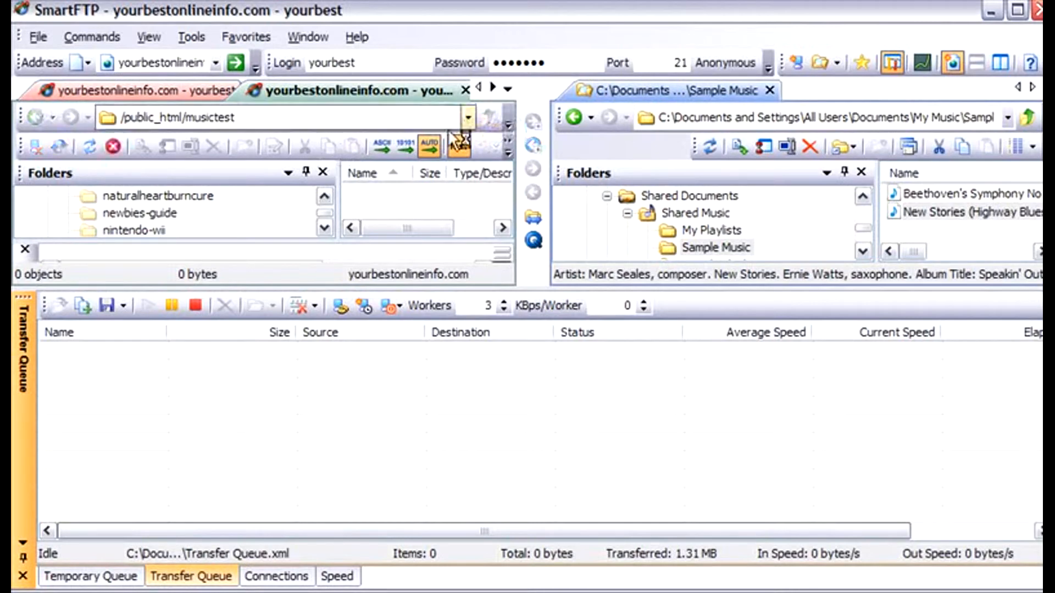
left_click(90, 144)
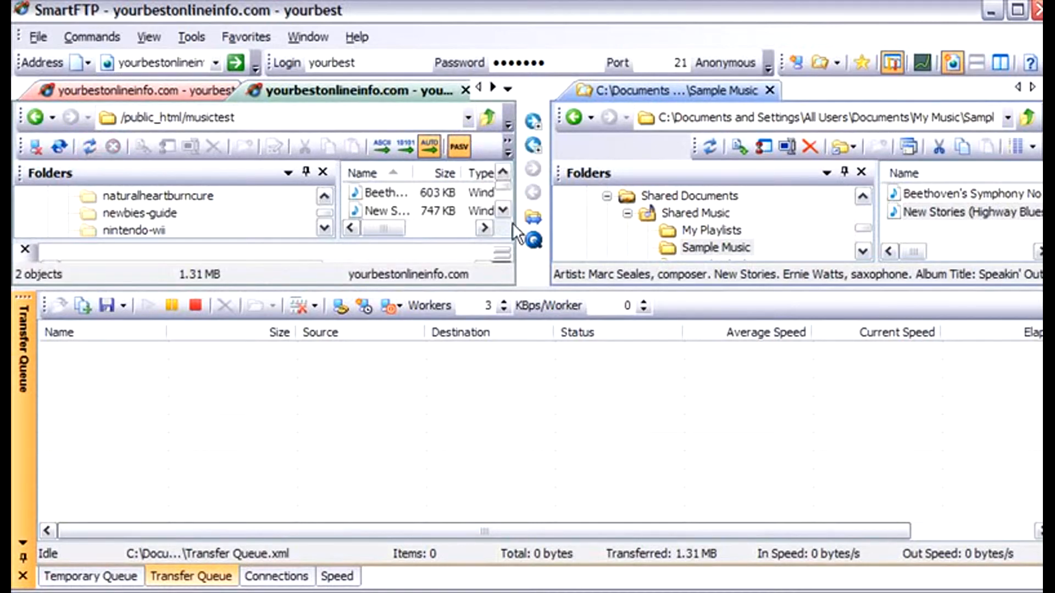
mouse_move(379, 230)
left_mouse_down()
mouse_move(399, 231)
mouse_move(380, 230)
left_mouse_up()
left_click(1017, 10)
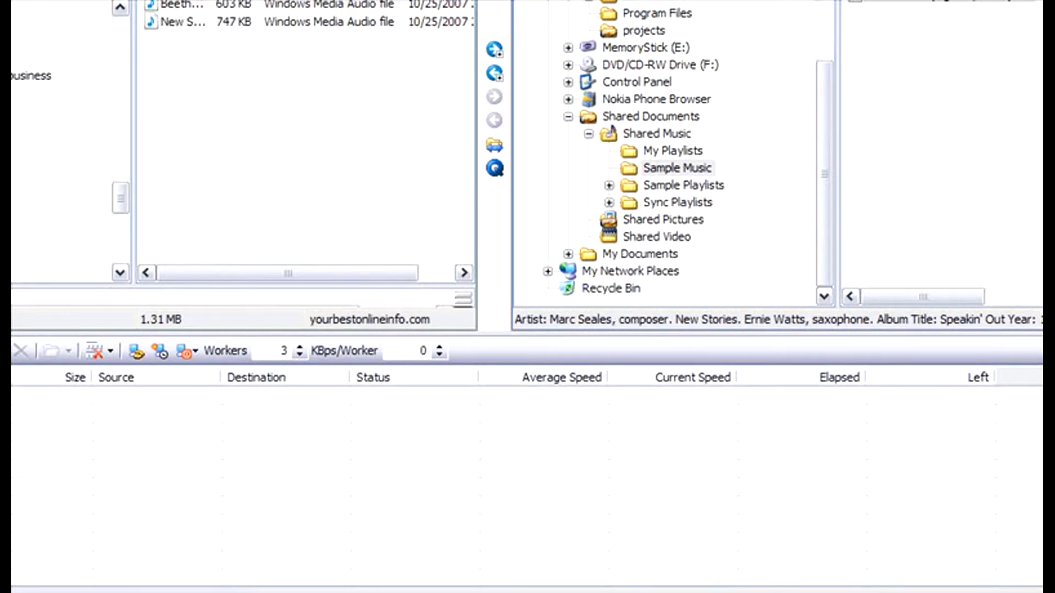
left_click_drag(611, 332, 612, 95)
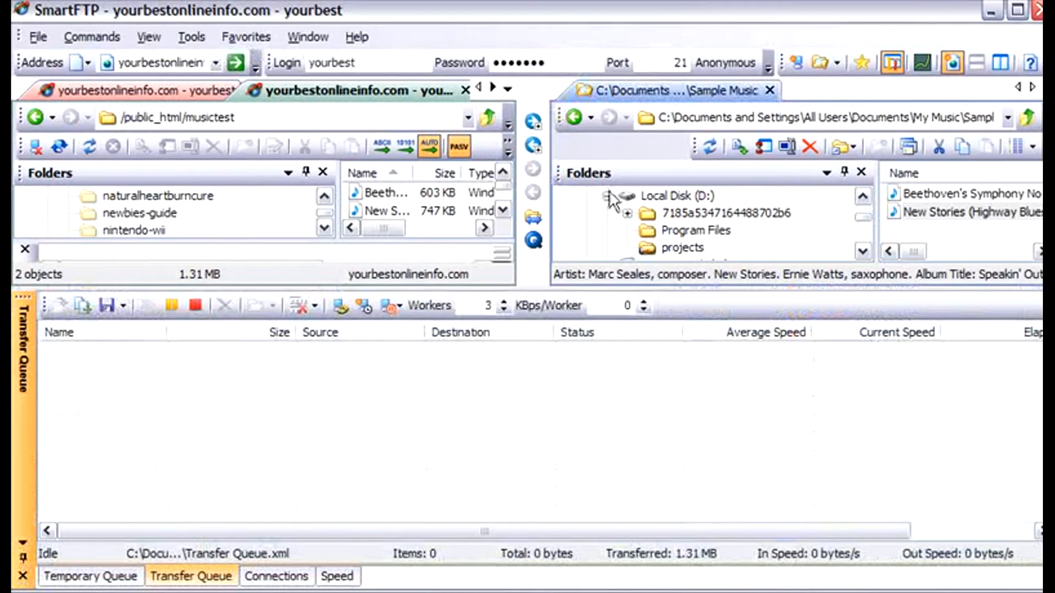
- Rename the uploaded Beethoven's Symphony file in the remote musictest folder to b.wma
left_click_drag(391, 234, 354, 233)
left_click(374, 195)
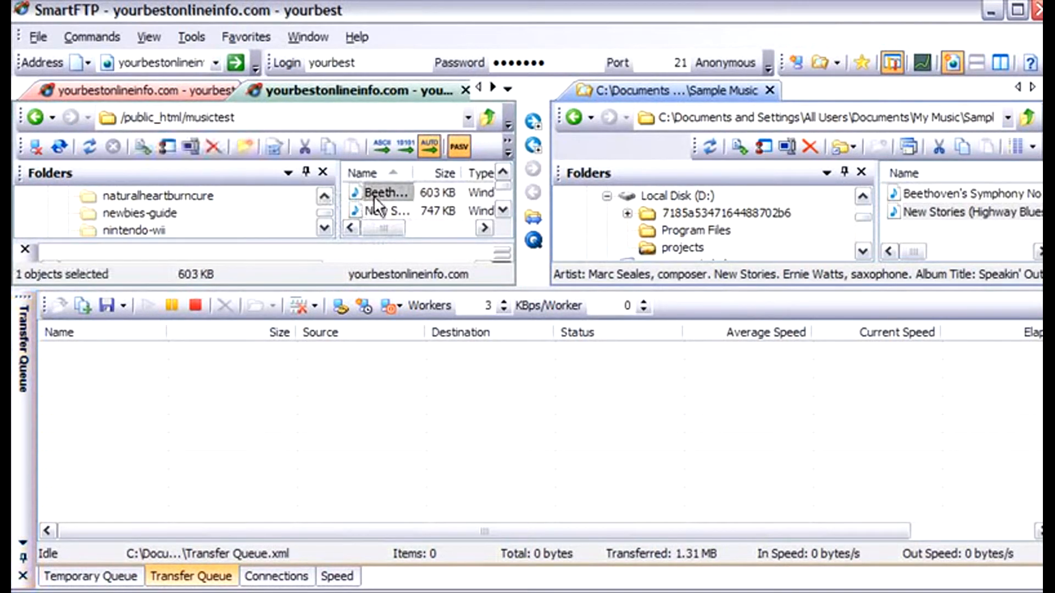
right_click(373, 196)
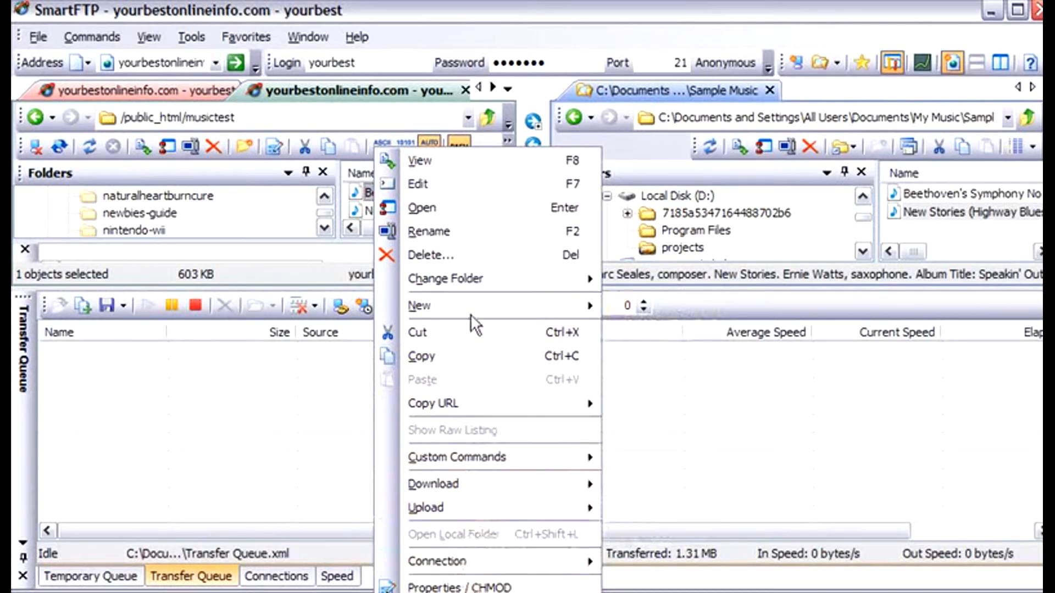
left_click(480, 230)
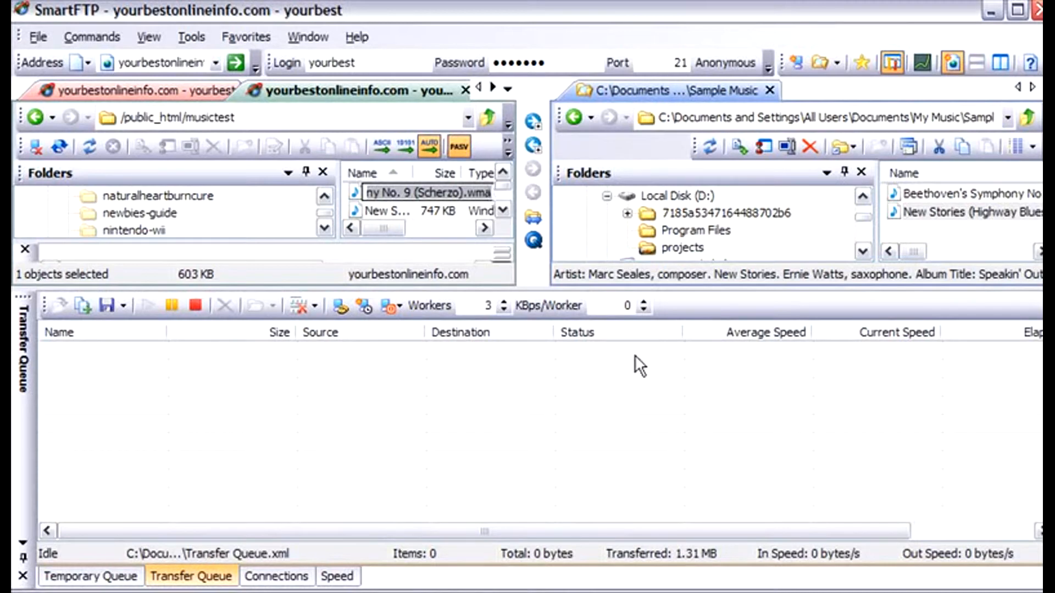
key("End")
key("Left")
key("Left")
key("Left")
key("Left")
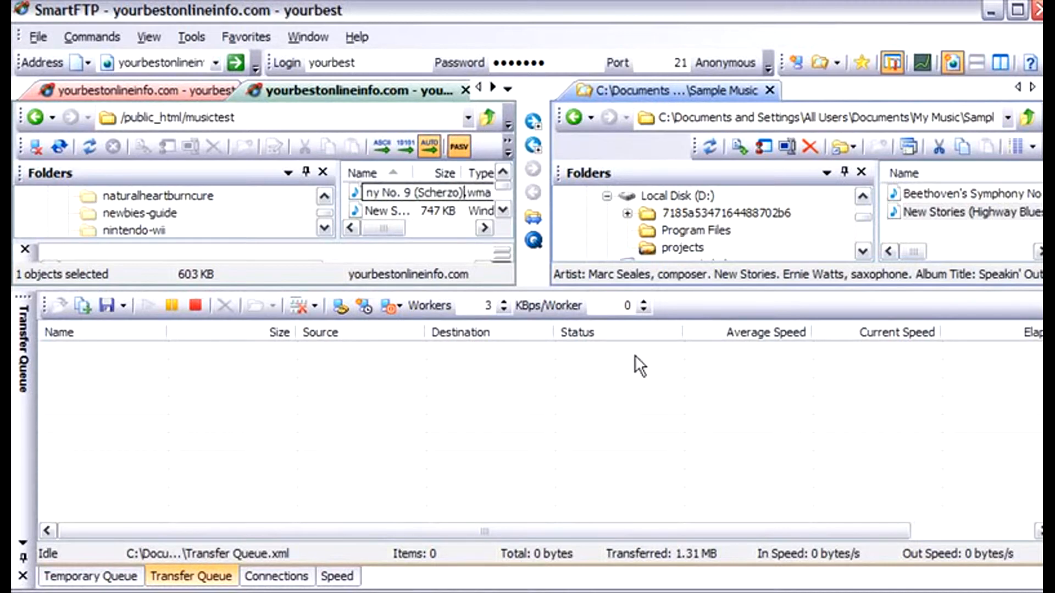
key("BackSpace")
key("BackSpace")
key("BackSpace")
key("BackSpace")
key("BackSpace")
key("BackSpace")
key("BackSpace")
key("BackSpace")
key("BackSpace")
key("BackSpace")
key("BackSpace")
key("BackSpace")
key("BackSpace")
key("BackSpace")
key("BackSpace")
key("BackSpace")
key("BackSpace")
key("BackSpace")
key("BackSpace")
key("BackSpace")
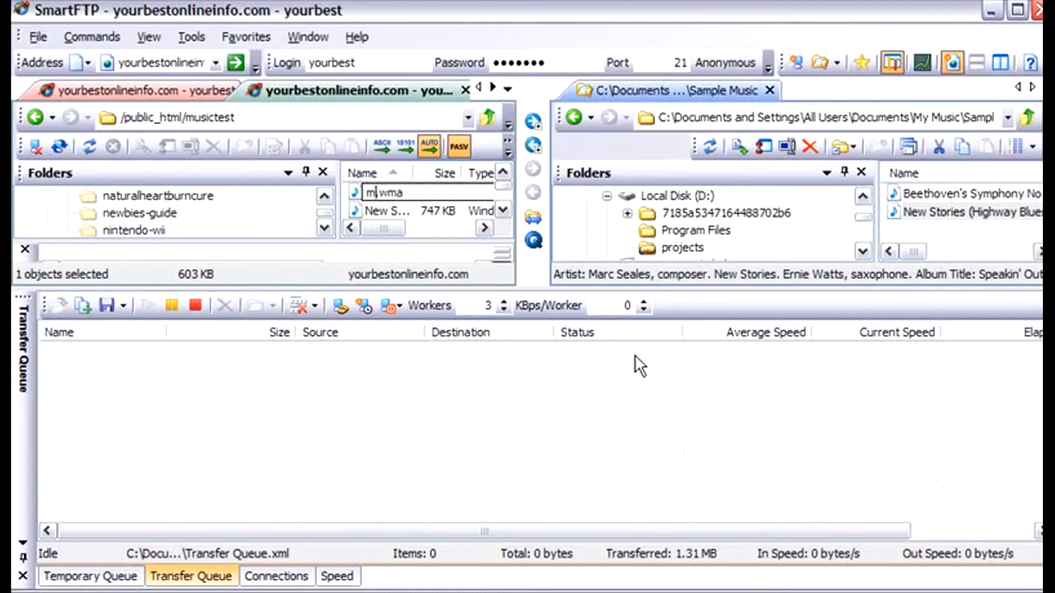
key("BackSpace")
type("b")
key("Return")
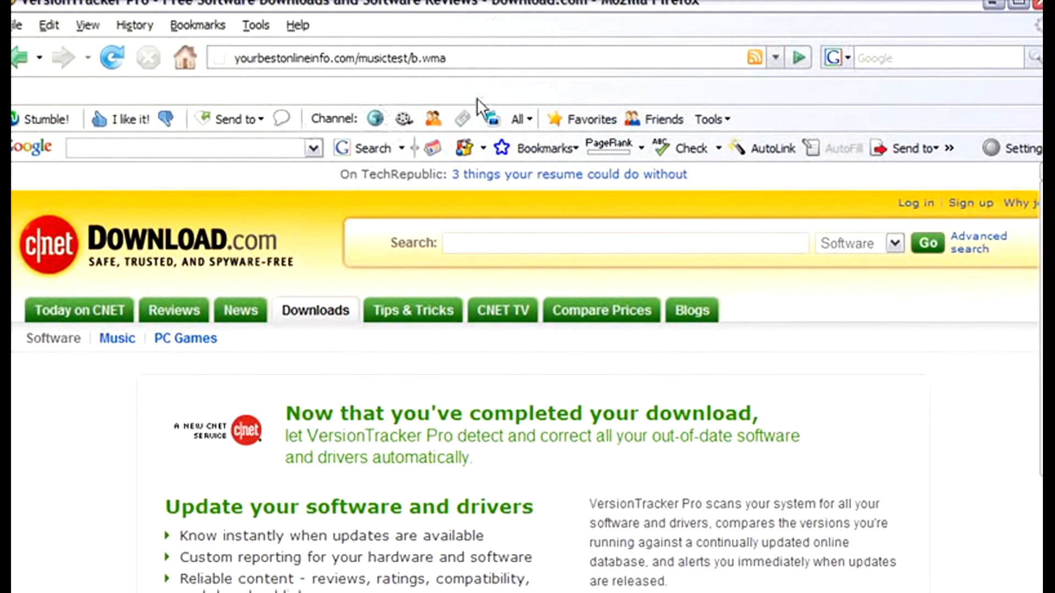
- Load yourbestonlineinfo.com/musictest/b.wma in Firefox and open the file with Windows Media Player
left_click(509, 62)
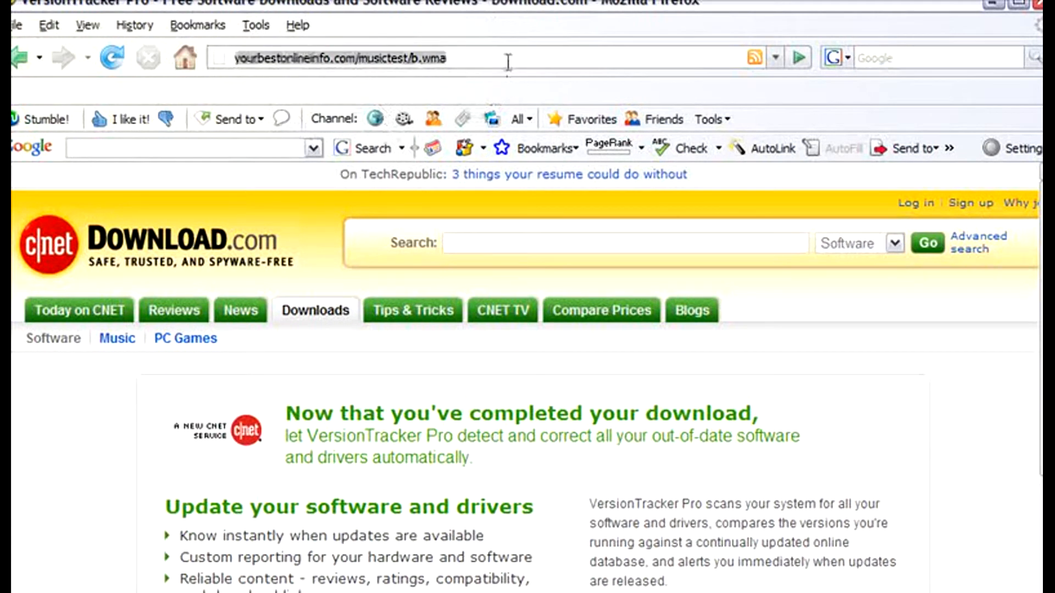
key("Return")
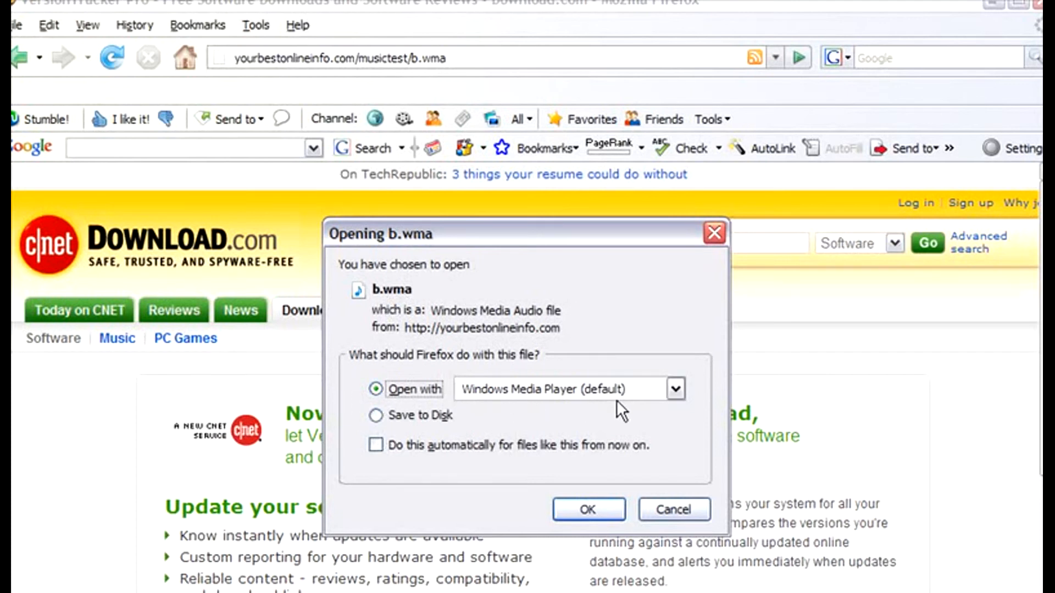
left_click(595, 512)
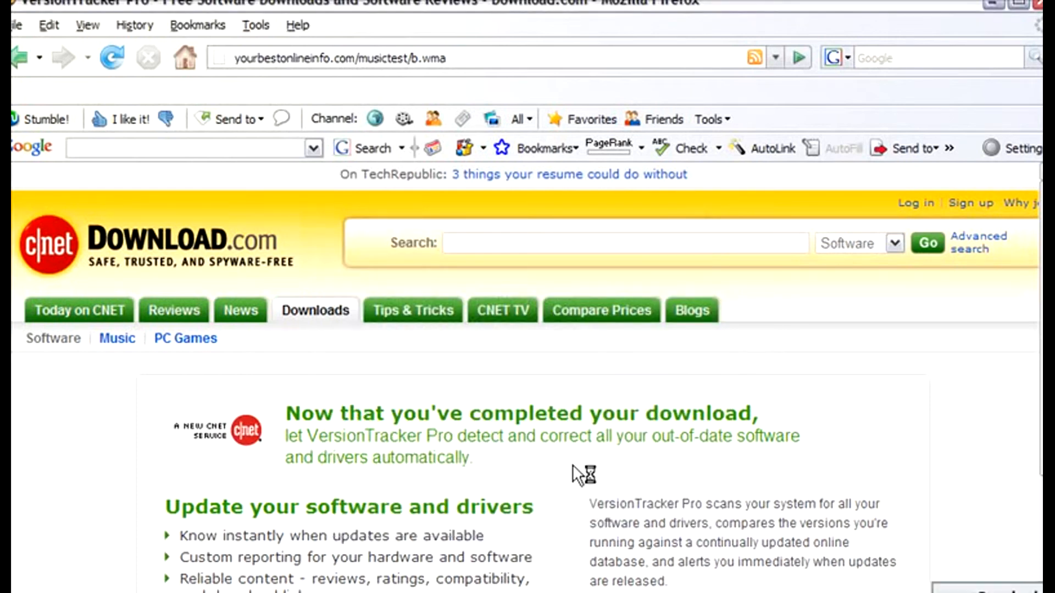